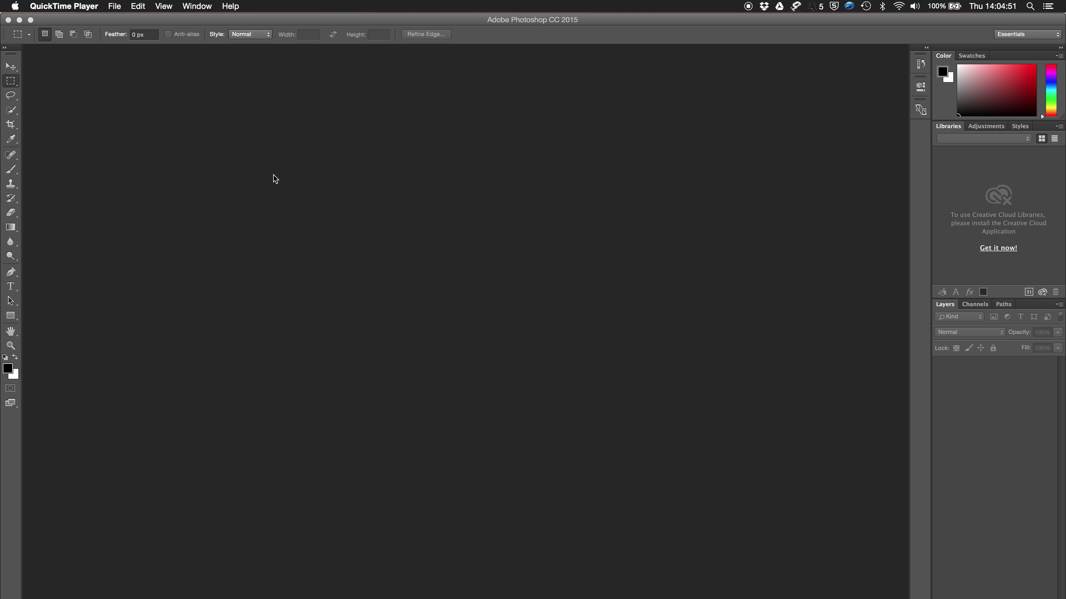
Bring Photoshop to the front and reset the workspace to Essentials.
{"action": "left_click", "coordinate": [273, 175]}
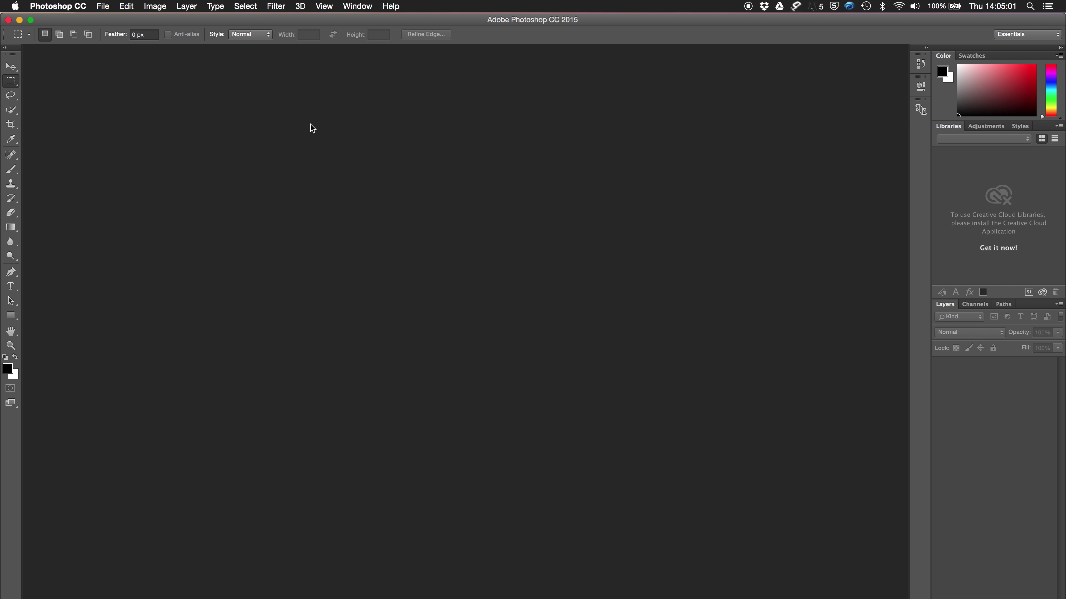
{"action": "left_click", "coordinate": [357, 6]}
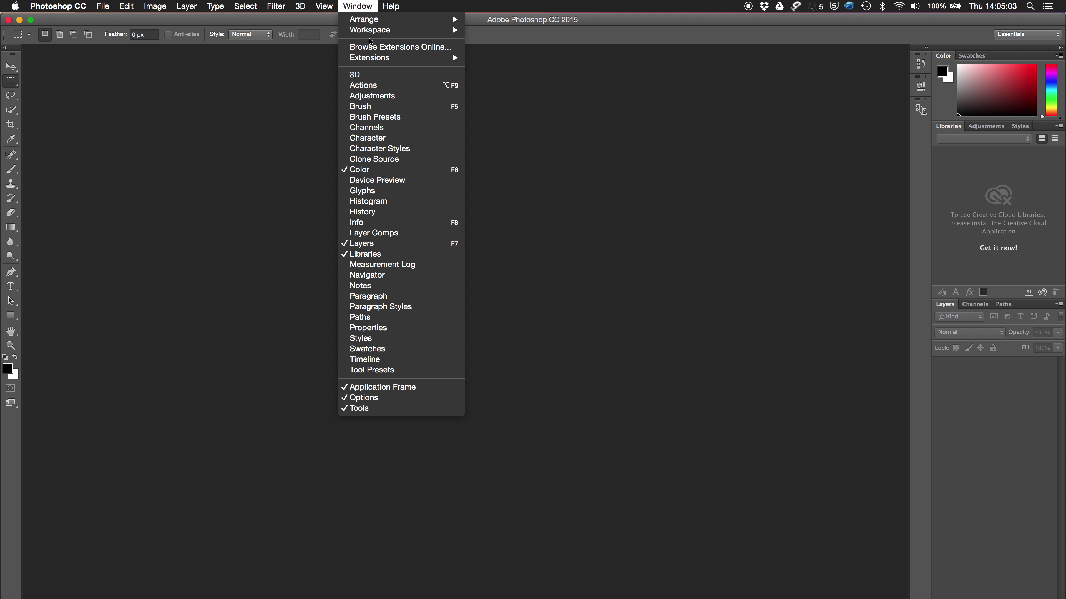
{"action": "mouse_move", "coordinate": [371, 30]}
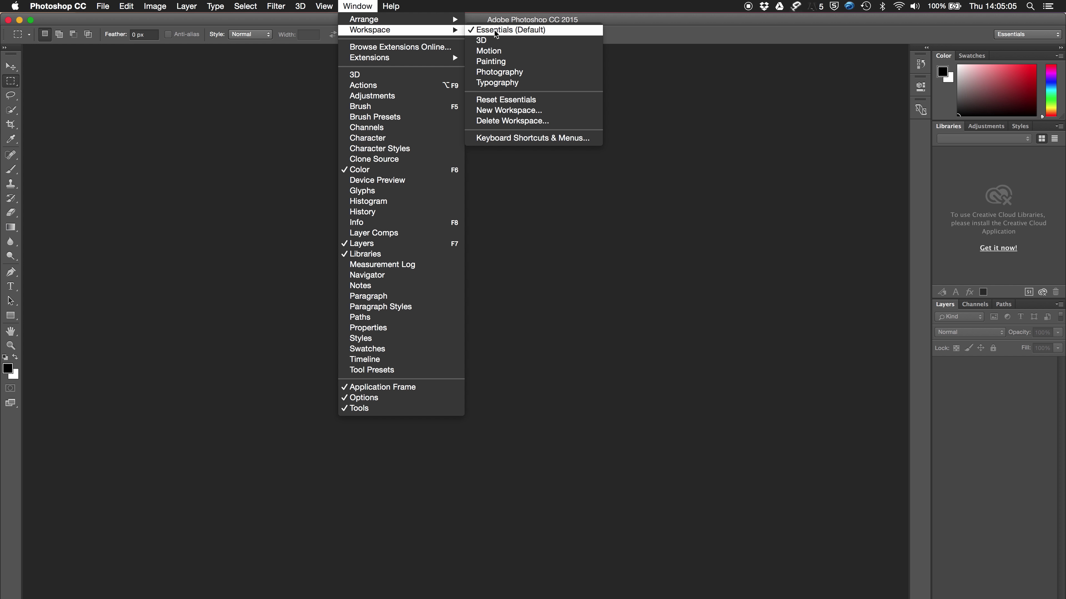
{"action": "left_click", "coordinate": [501, 99]}
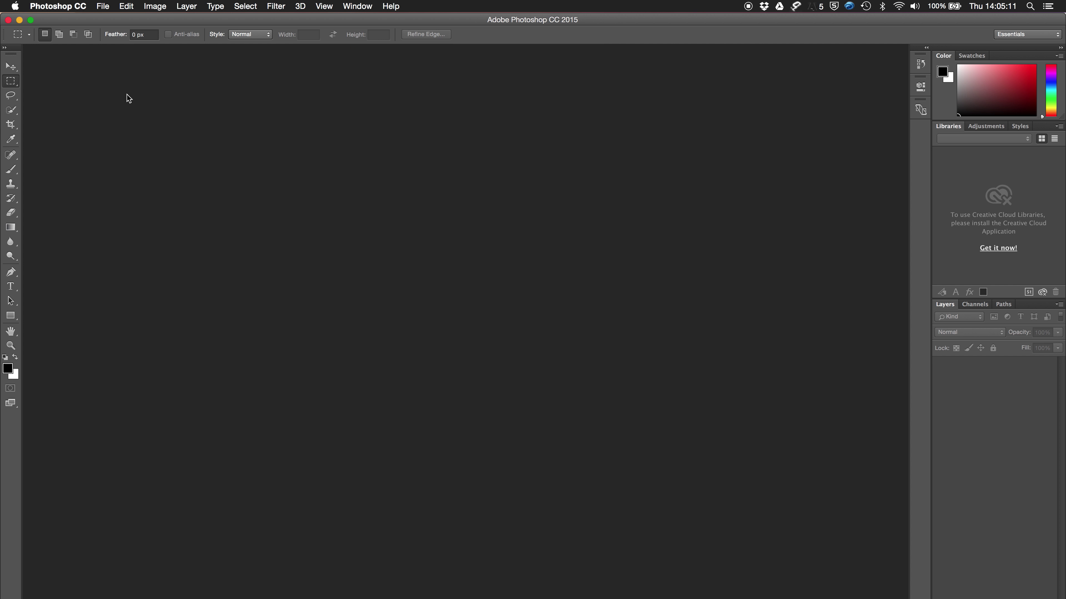
Preview Sally_and_Mrs_Reed.jpg from the Desktop in Quick Look, then open it.
{"action": "left_click", "coordinate": [103, 6]}
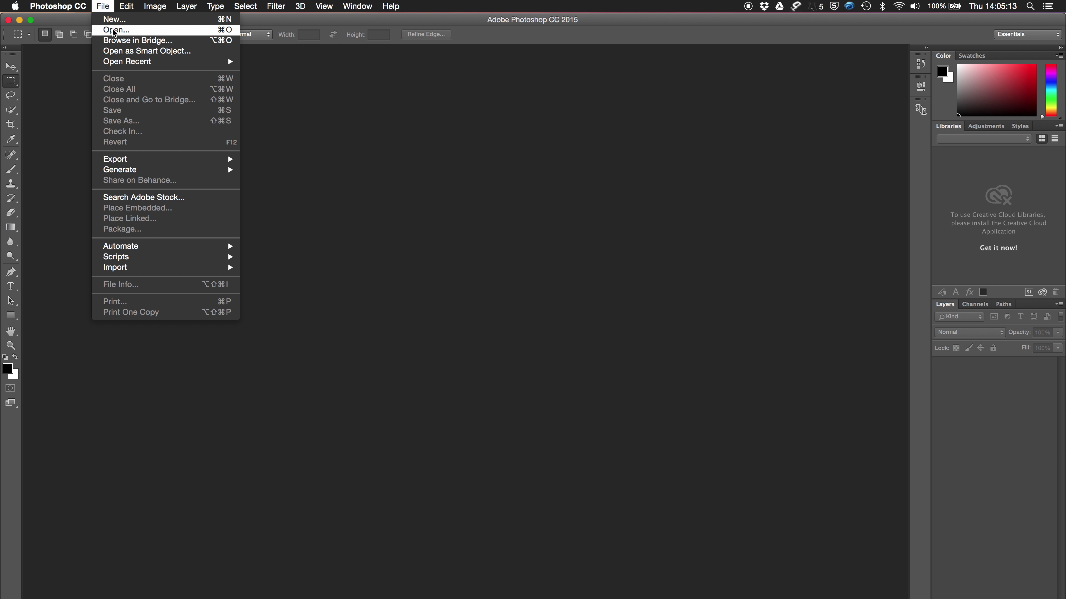
{"action": "left_click", "coordinate": [113, 31]}
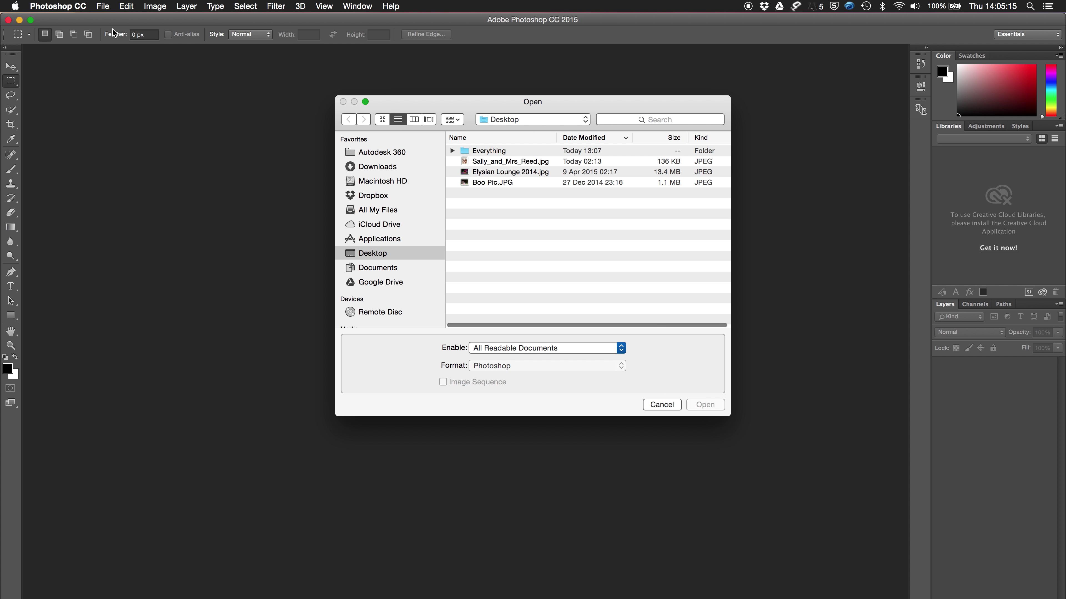
{"action": "left_click", "coordinate": [487, 164]}
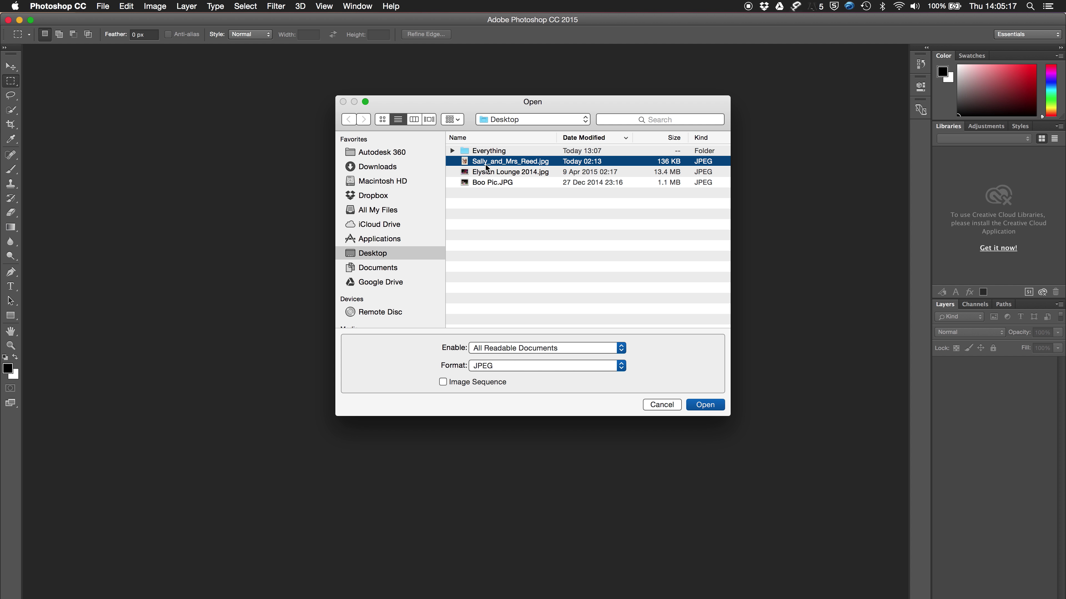
{"action": "key", "text": "space"}
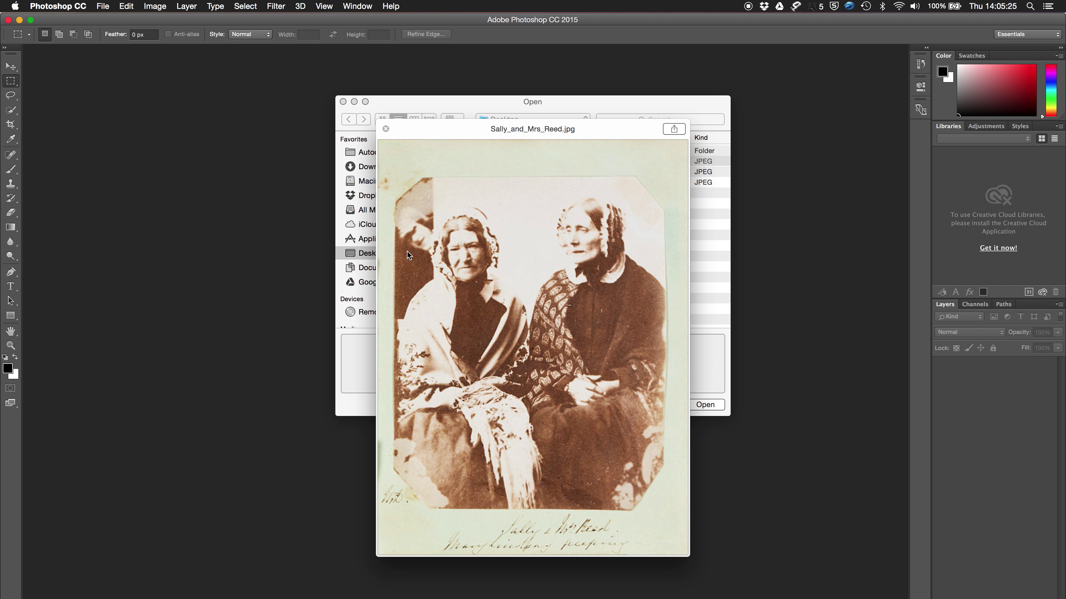
{"action": "key", "text": "space"}
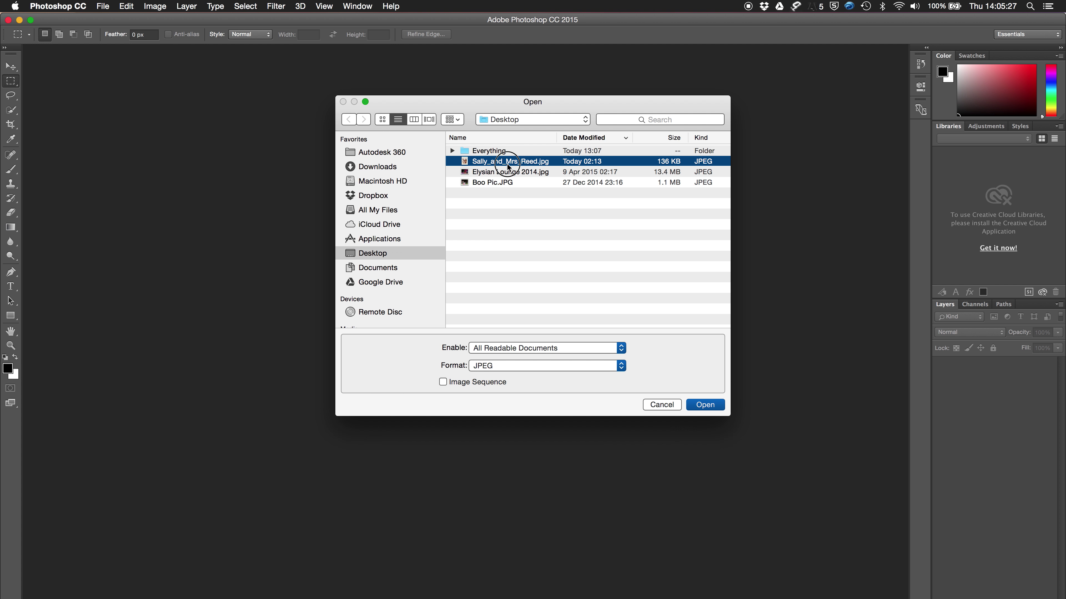
{"action": "double_click", "coordinate": [508, 164]}
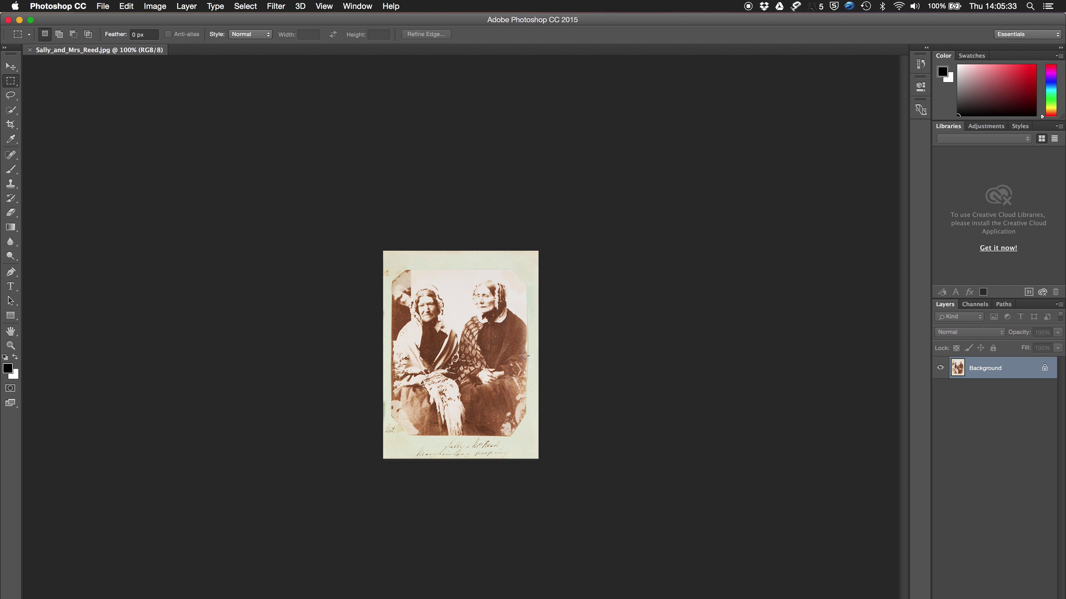
Scroll-zoom, then use the Zoom tool to magnify the portrait to 287%.
{"action": "scroll", "coordinate": [526, 349], "scroll_direction": "up", "scroll_amount": 5}
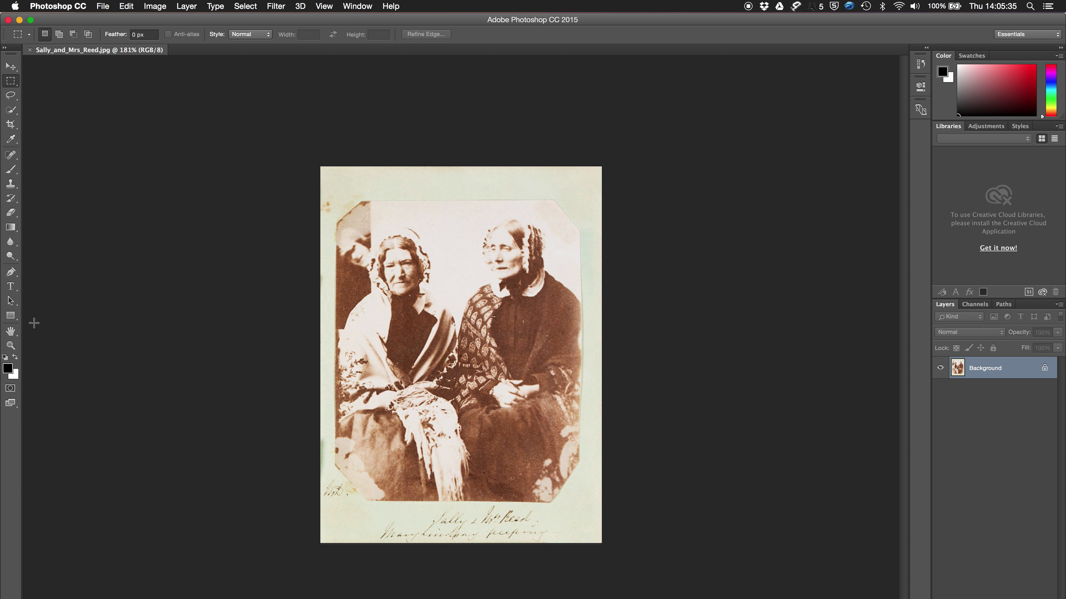
{"action": "left_click", "coordinate": [11, 345]}
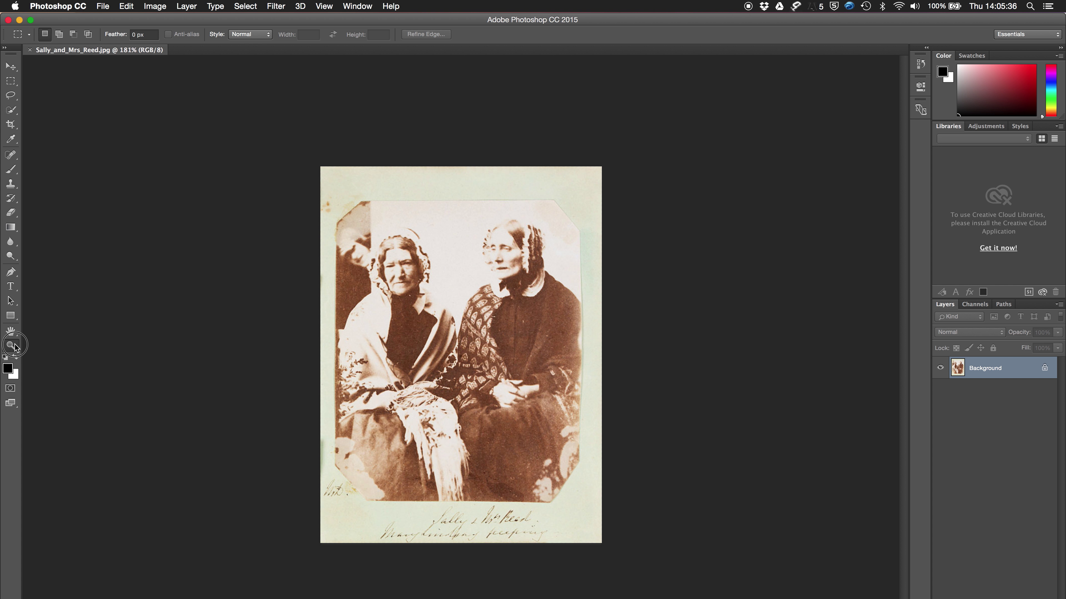
{"action": "left_click", "coordinate": [461, 356]}
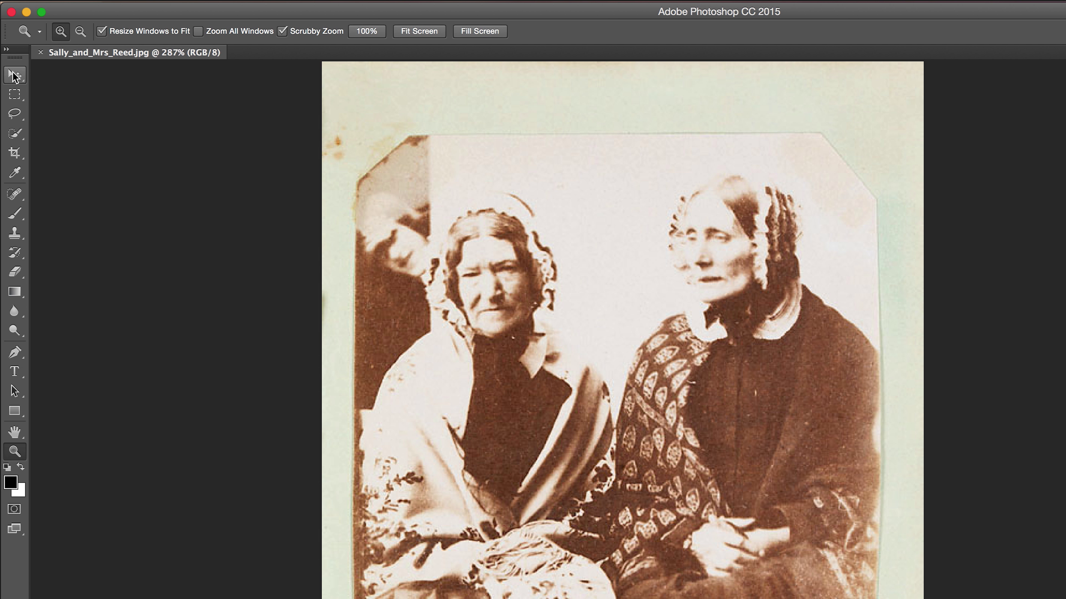
Pick the Rectangular Marquee tool to frame the two seated women.
{"action": "left_click", "coordinate": [15, 95]}
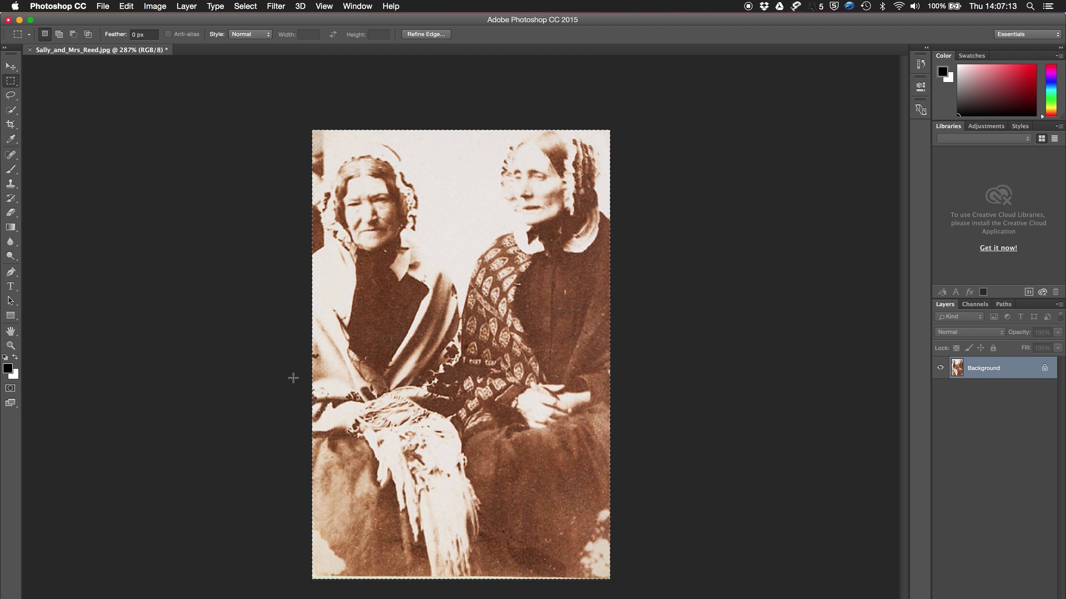
Open Boo Pic.JPG from the Desktop as a new document.
{"action": "left_click", "coordinate": [100, 5]}
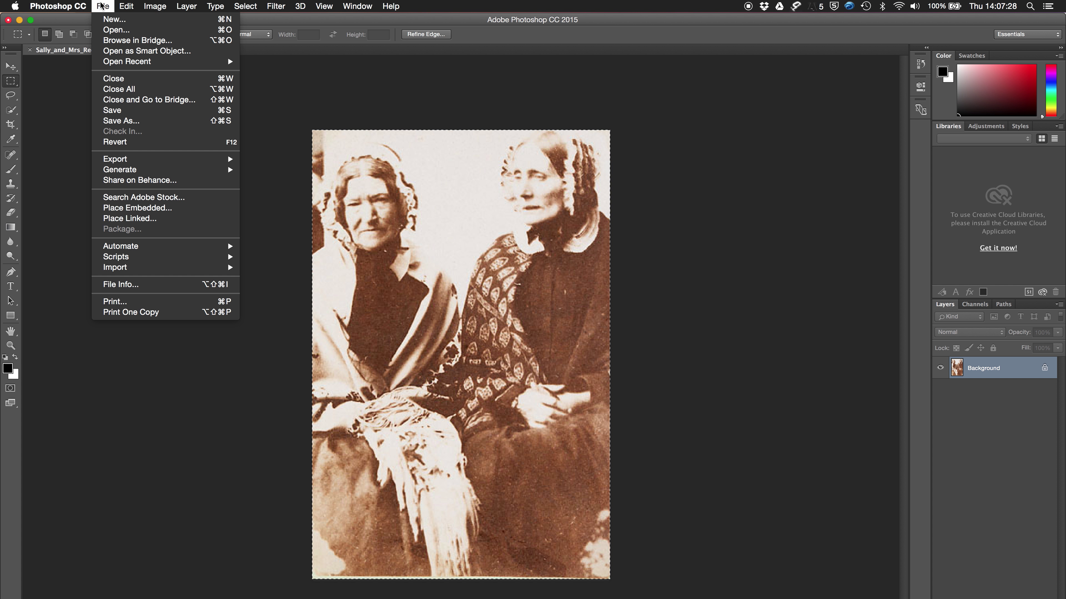
{"action": "left_click", "coordinate": [107, 29]}
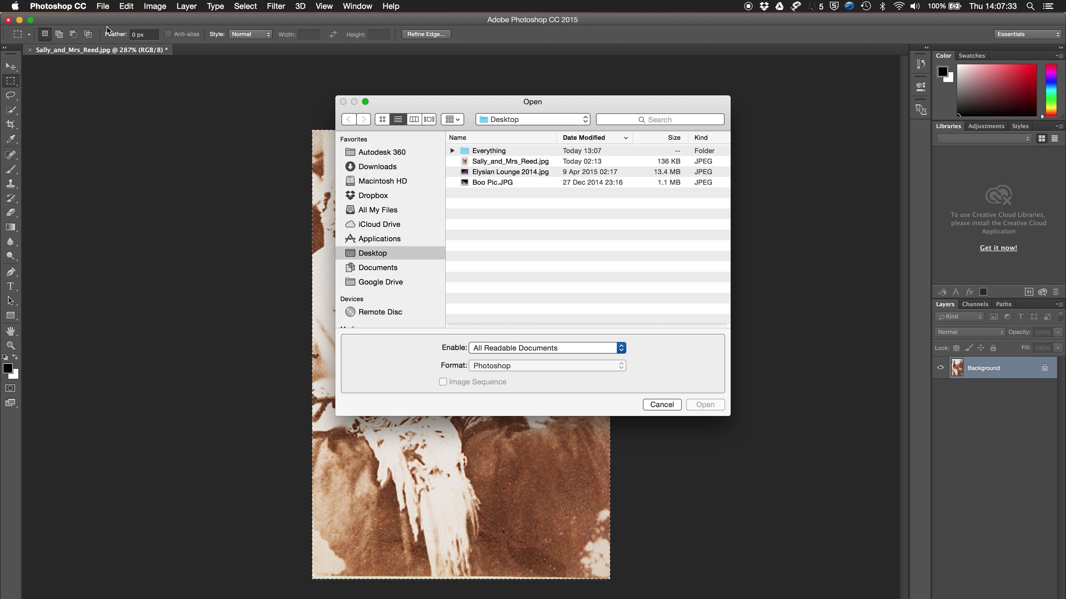
{"action": "left_click", "coordinate": [494, 182]}
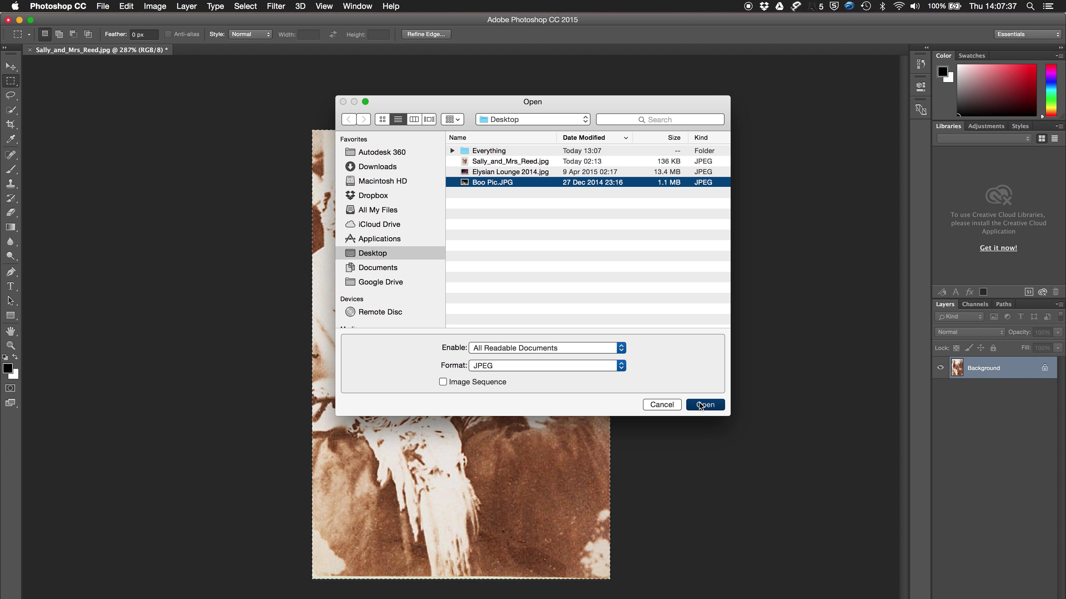
{"action": "left_click", "coordinate": [700, 405]}
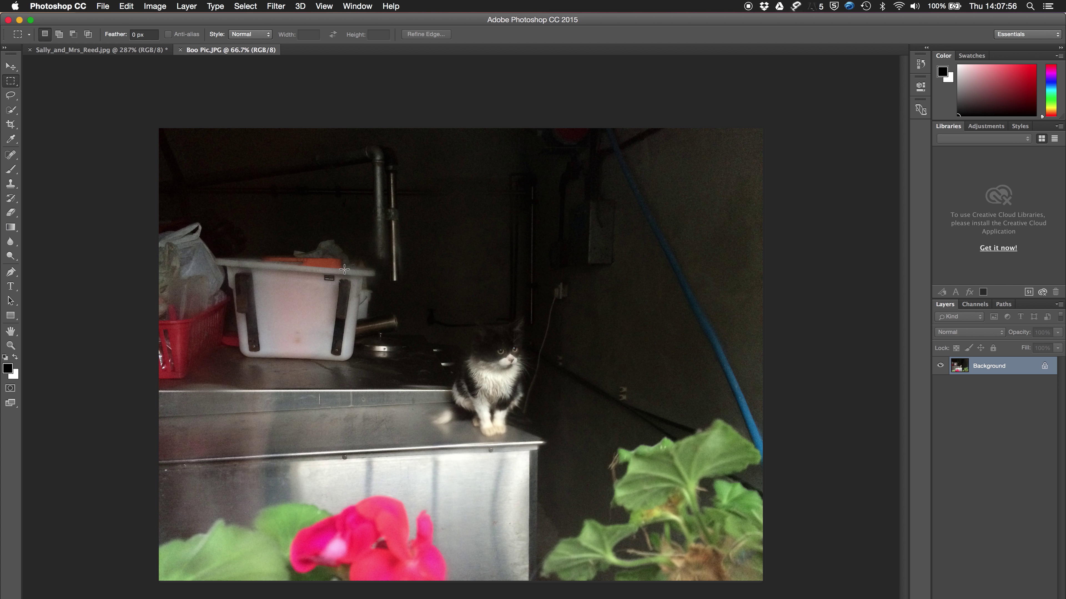
Draw and drop a marquee on the kitten photo, then switch to the Crop tool.
{"action": "left_click_drag", "start_coordinate": [392, 276], "coordinate": [579, 461]}
{"action": "left_click", "coordinate": [579, 461]}
{"action": "left_click", "coordinate": [818, 451]}
{"action": "left_click", "coordinate": [11, 126]}
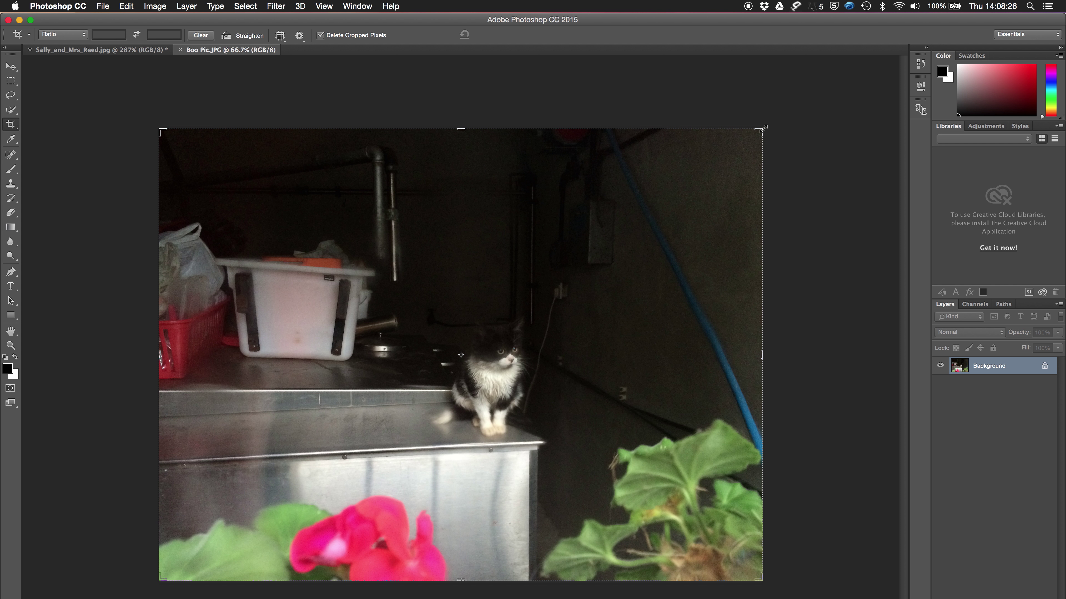
Drag the crop frame's corners inward until it tightly encloses the kitten on the counter.
{"action": "left_click_drag", "start_coordinate": [761, 130], "coordinate": [693, 190]}
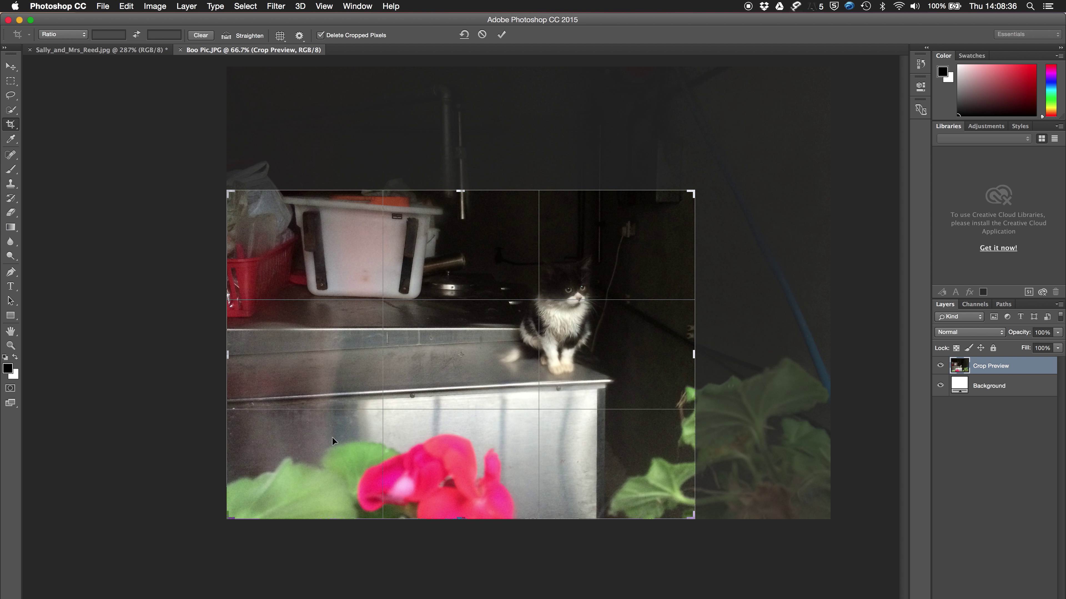
{"action": "left_click_drag", "start_coordinate": [229, 515], "coordinate": [346, 450]}
{"action": "left_click_drag", "start_coordinate": [575, 259], "coordinate": [547, 290]}
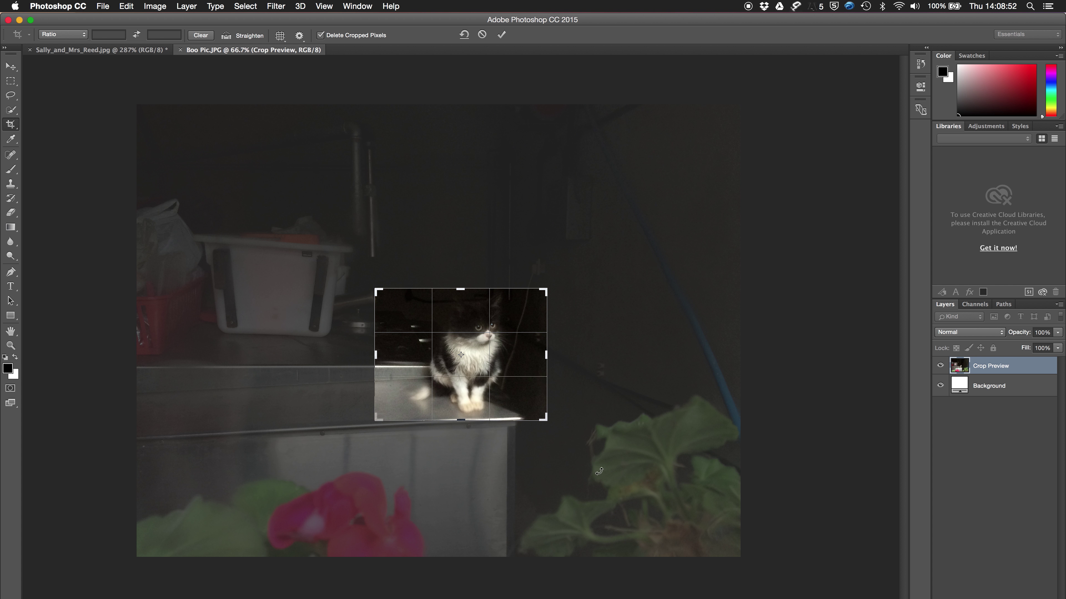
{"action": "left_click_drag", "start_coordinate": [546, 289], "coordinate": [545, 285]}
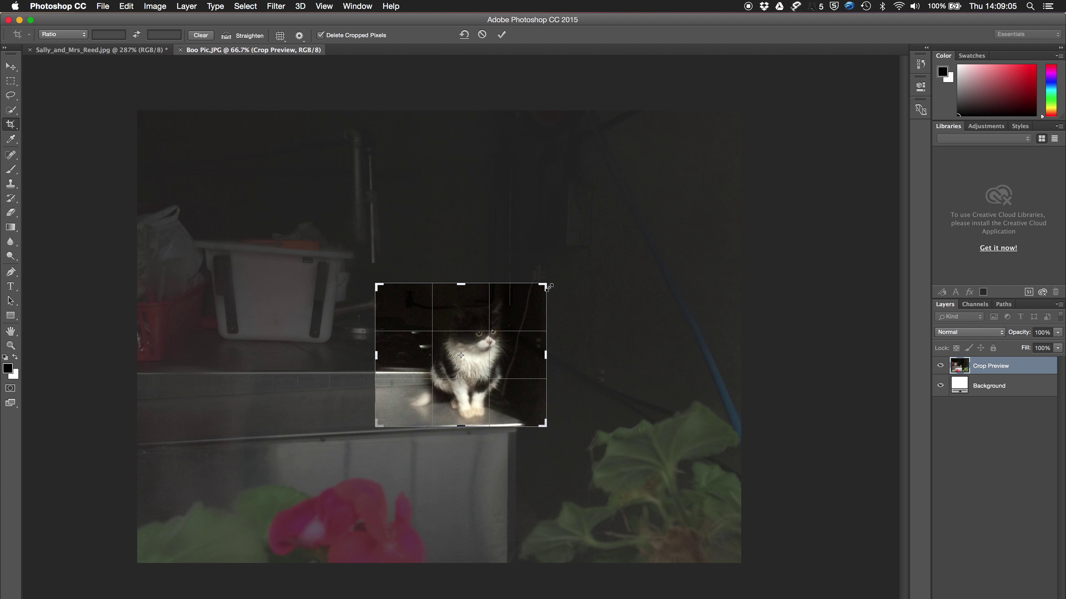
{"action": "left_click_drag", "start_coordinate": [547, 287], "coordinate": [547, 293]}
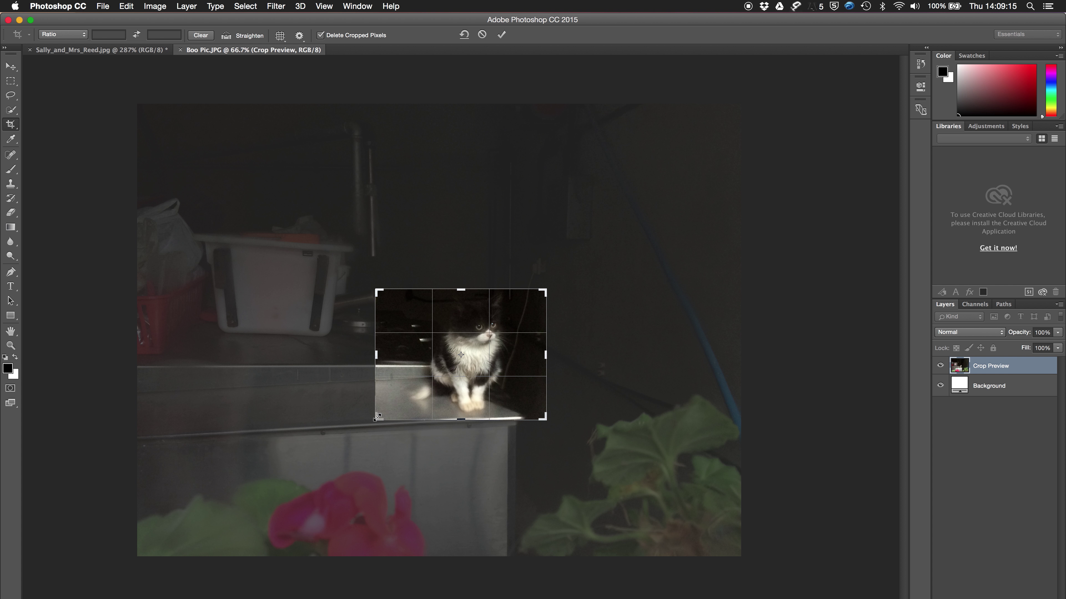
{"action": "left_click_drag", "start_coordinate": [376, 417], "coordinate": [391, 416]}
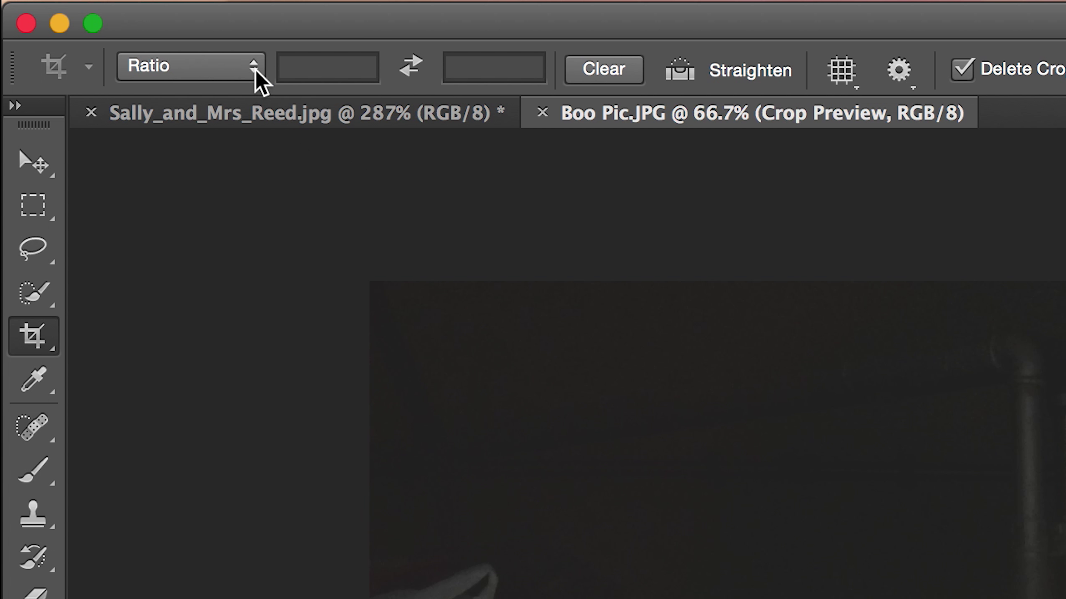
Set the crop ratio to 1:1 Square and fit the 24.69 cm square around the kitten.
{"action": "left_click", "coordinate": [254, 67]}
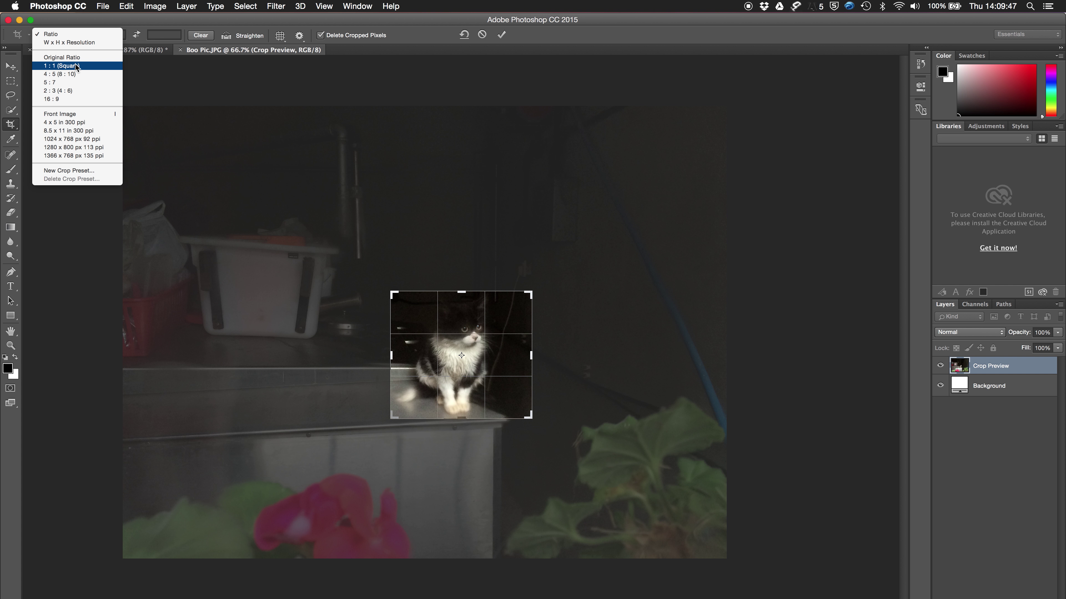
{"action": "left_click", "coordinate": [77, 66]}
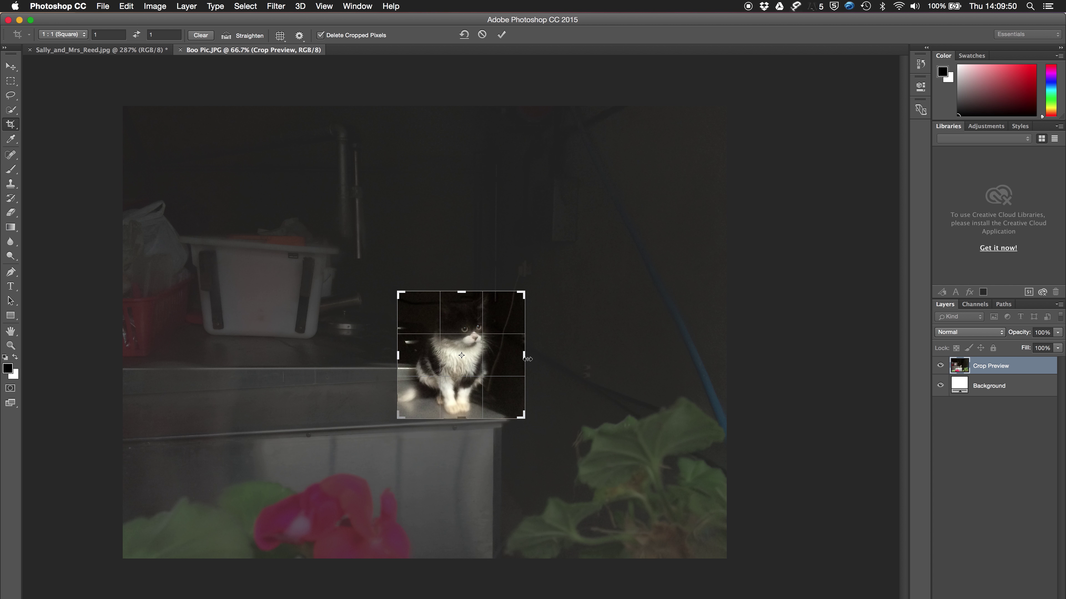
{"action": "mouse_move", "coordinate": [526, 358]}
{"action": "left_mouse_down"}
{"action": "mouse_move", "coordinate": [517, 359]}
{"action": "mouse_move", "coordinate": [527, 359]}
{"action": "left_mouse_up"}
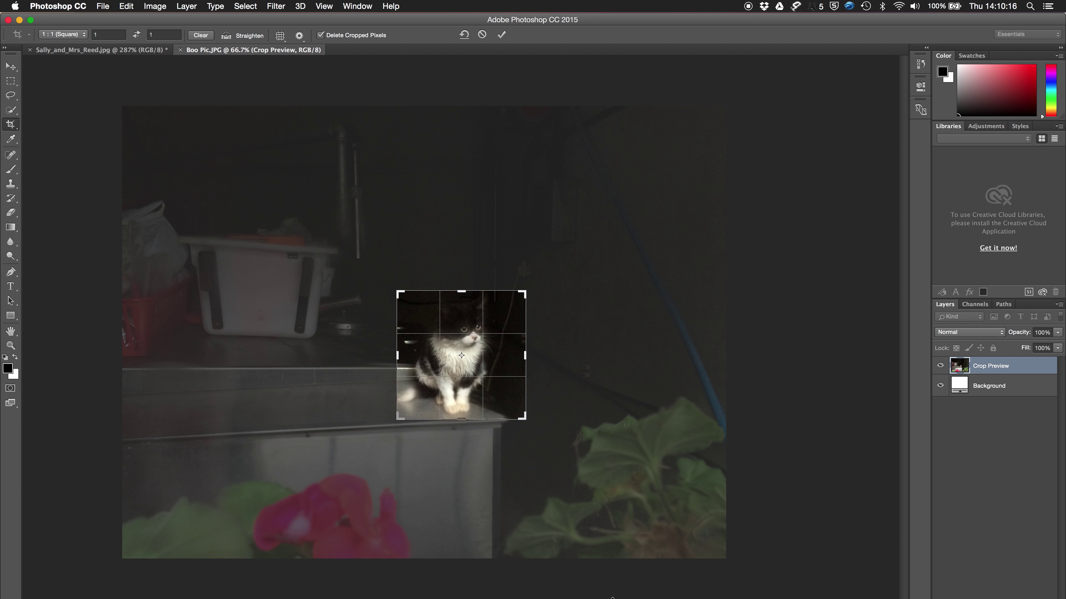
Commit the square crop with Enter and zoom in and out to check it.
{"action": "key", "text": "Return"}
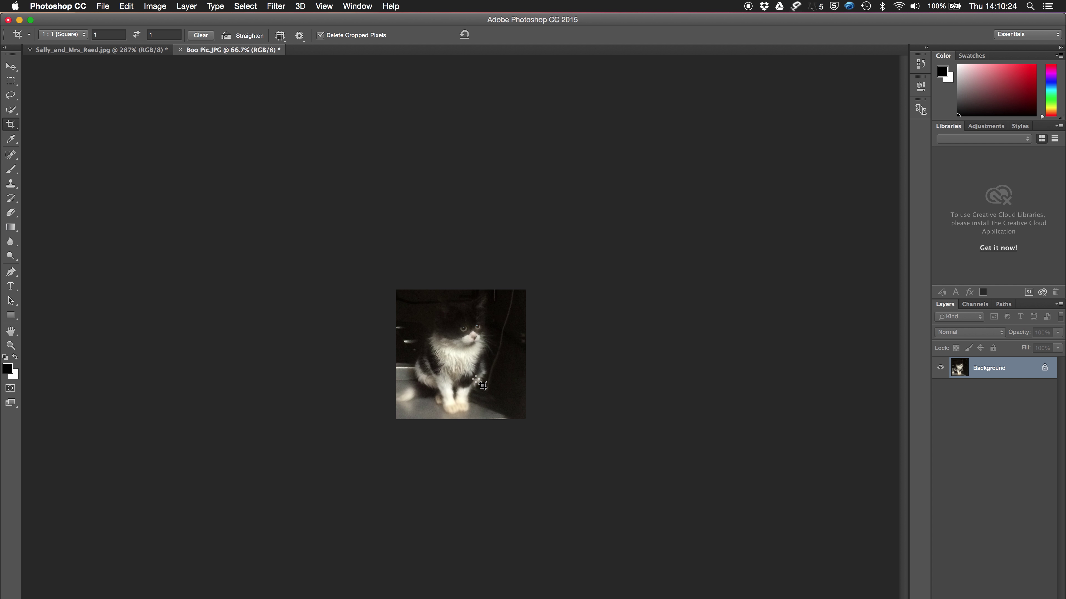
{"action": "scroll", "coordinate": [479, 374], "scroll_direction": "up", "scroll_amount": 5}
{"action": "scroll", "coordinate": [478, 374], "scroll_direction": "up", "scroll_amount": 2}
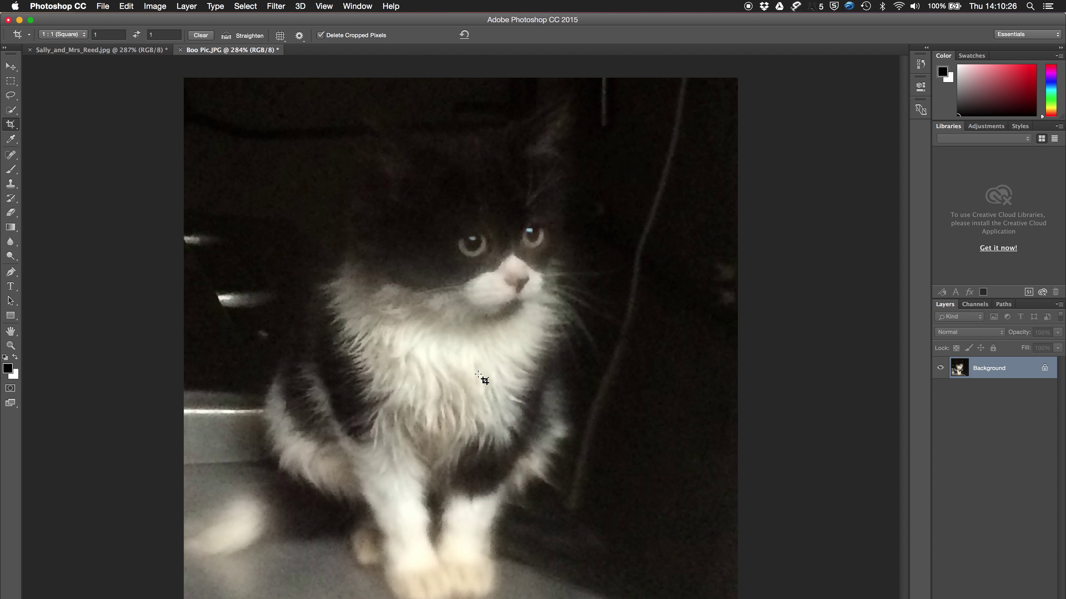
{"action": "scroll", "coordinate": [478, 374], "scroll_direction": "down", "scroll_amount": 4}
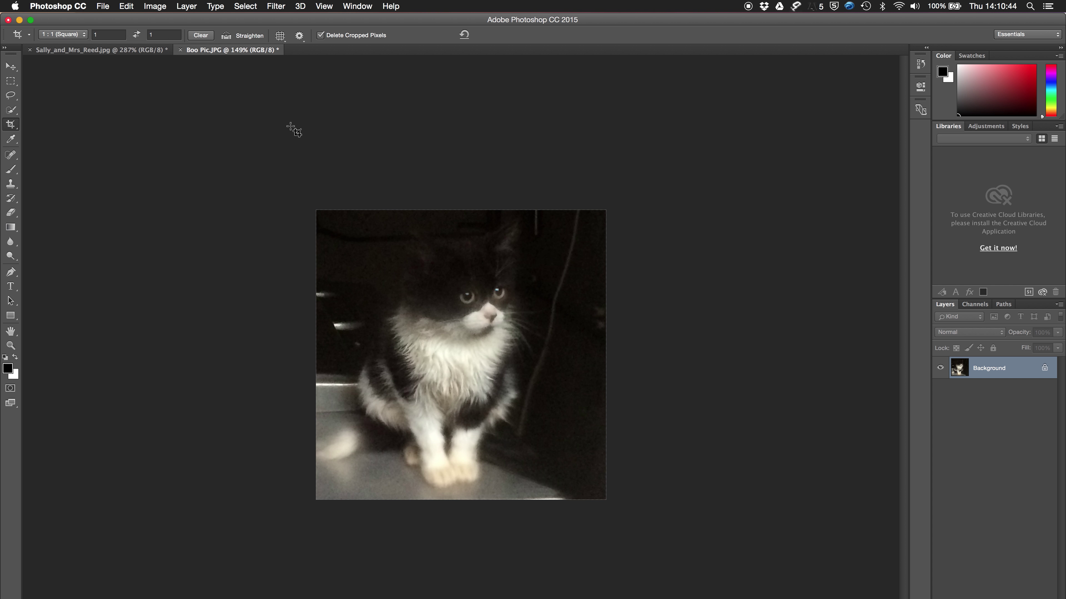
In Image Size, enter 300 resolution, turn off Resample, and set width to 5 cm.
{"action": "left_click", "coordinate": [161, 4]}
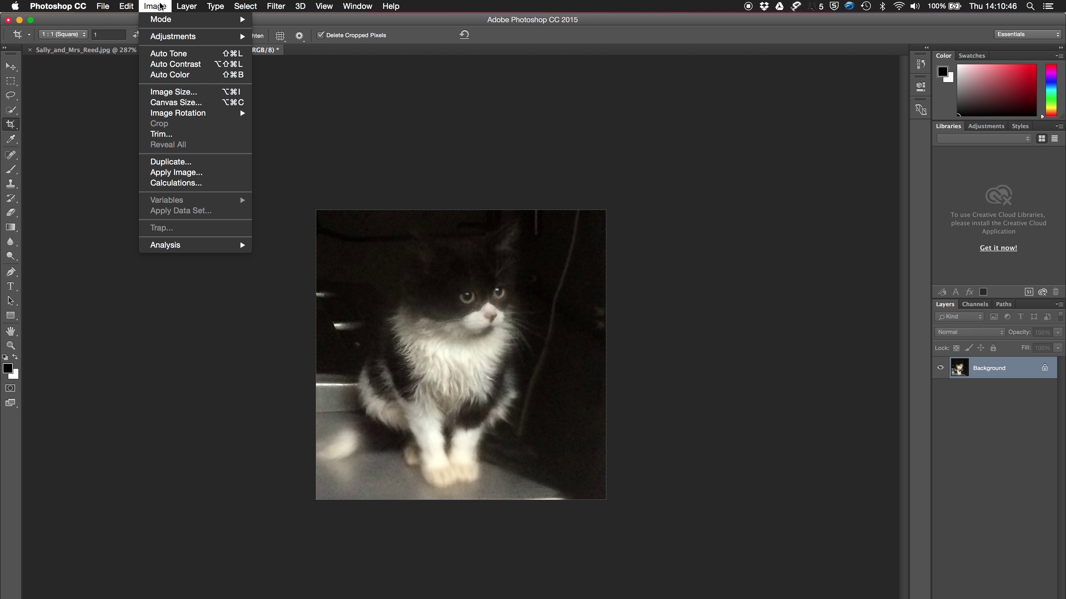
{"action": "left_click", "coordinate": [195, 92]}
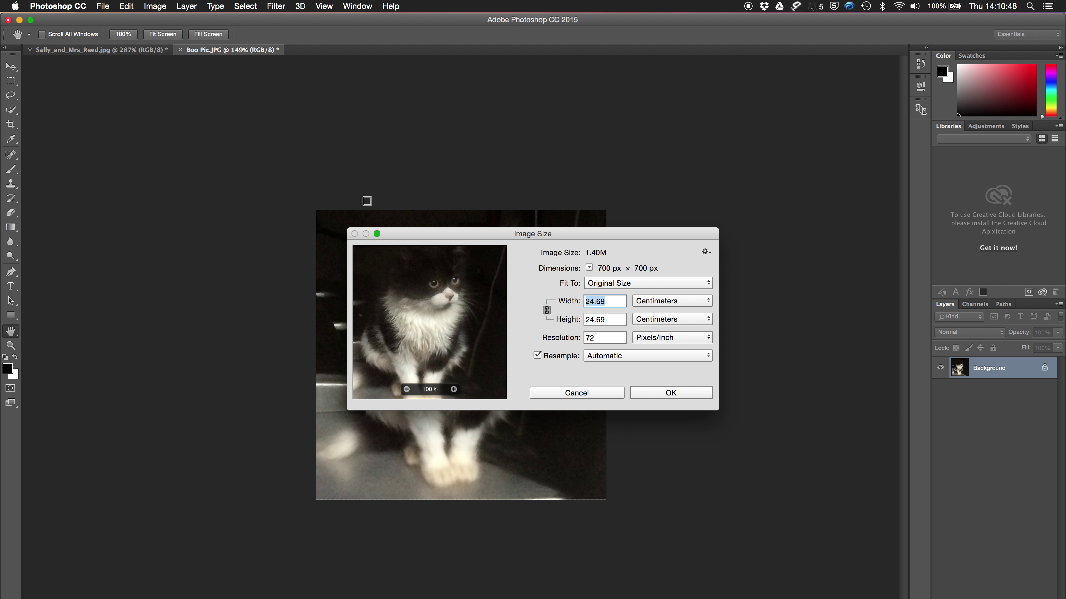
{"action": "left_click_drag", "start_coordinate": [496, 237], "coordinate": [669, 257]}
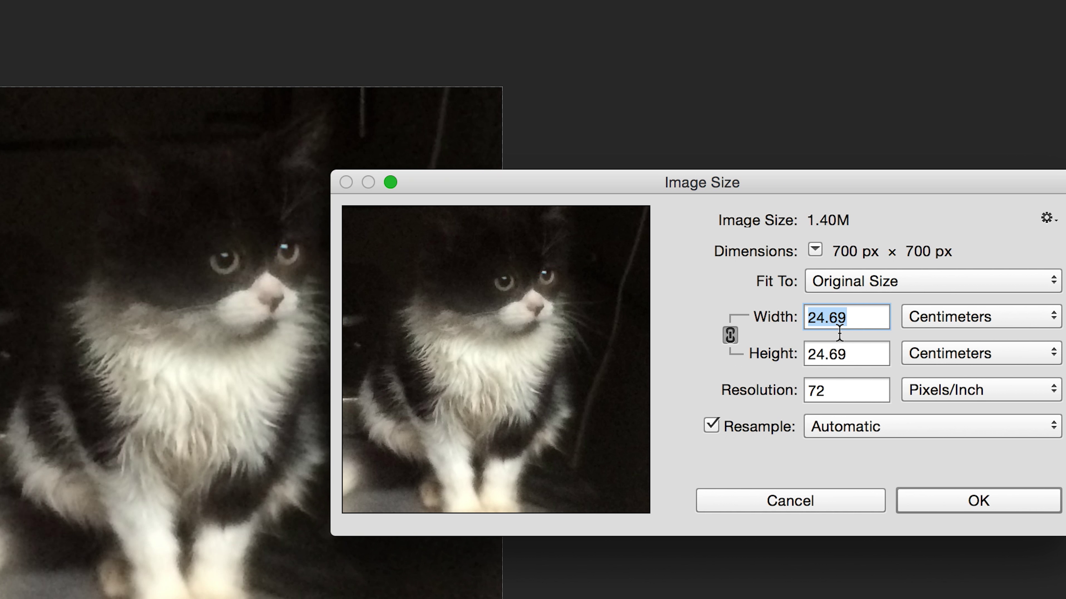
{"action": "left_click", "coordinate": [852, 394]}
{"action": "left_click_drag", "start_coordinate": [853, 395], "coordinate": [771, 363]}
{"action": "type", "text": "300"}
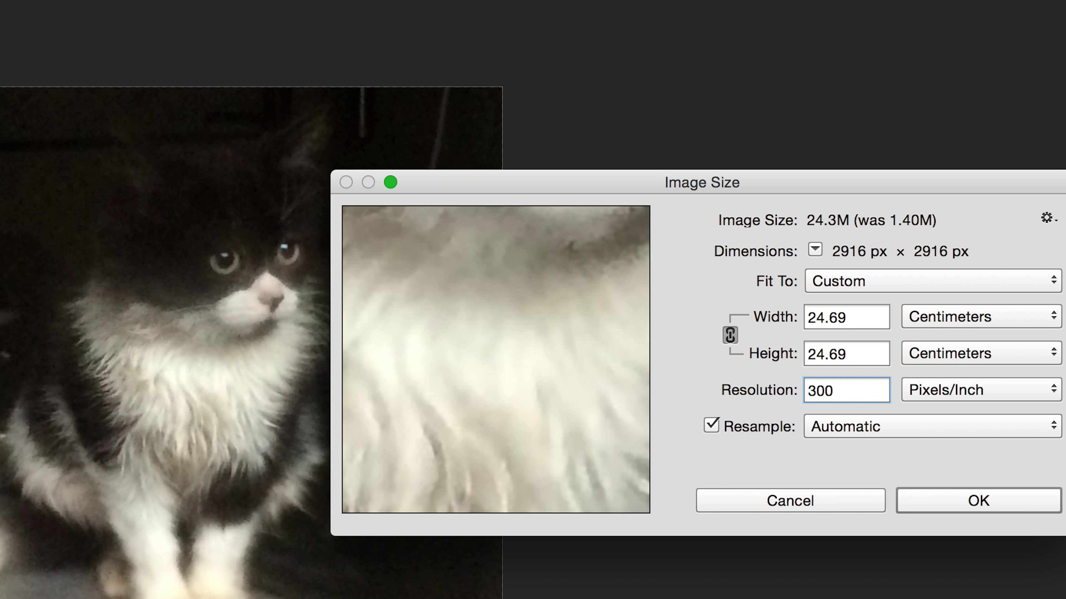
{"action": "left_click", "coordinate": [763, 427]}
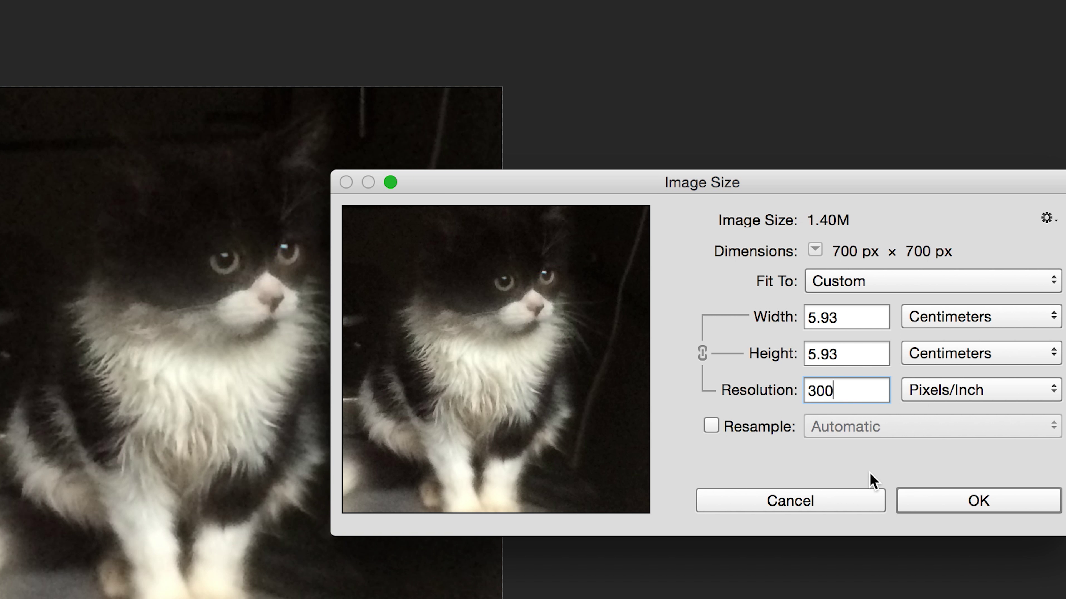
{"action": "double_click", "coordinate": [857, 316]}
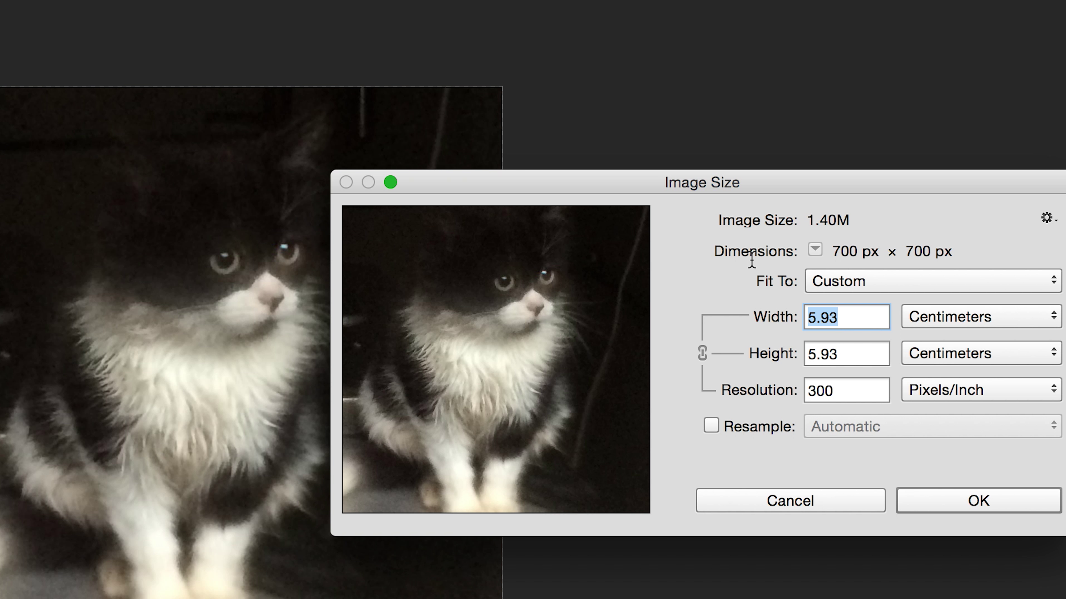
{"action": "type", "text": "5"}
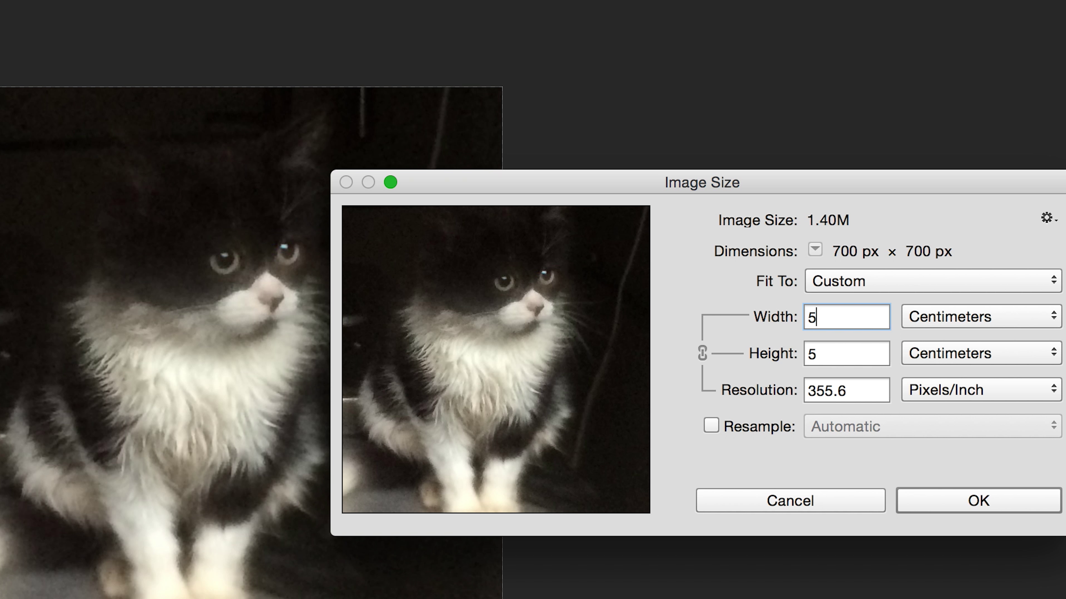
{"action": "key", "text": "Tab"}
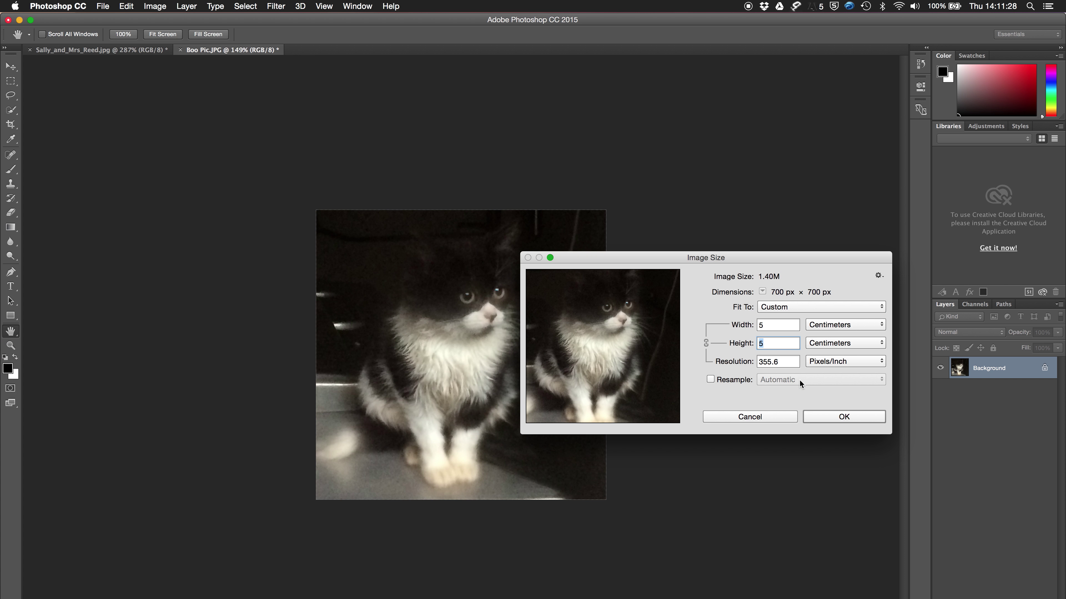
{"action": "left_click", "coordinate": [817, 417]}
{"action": "key", "text": "c"}
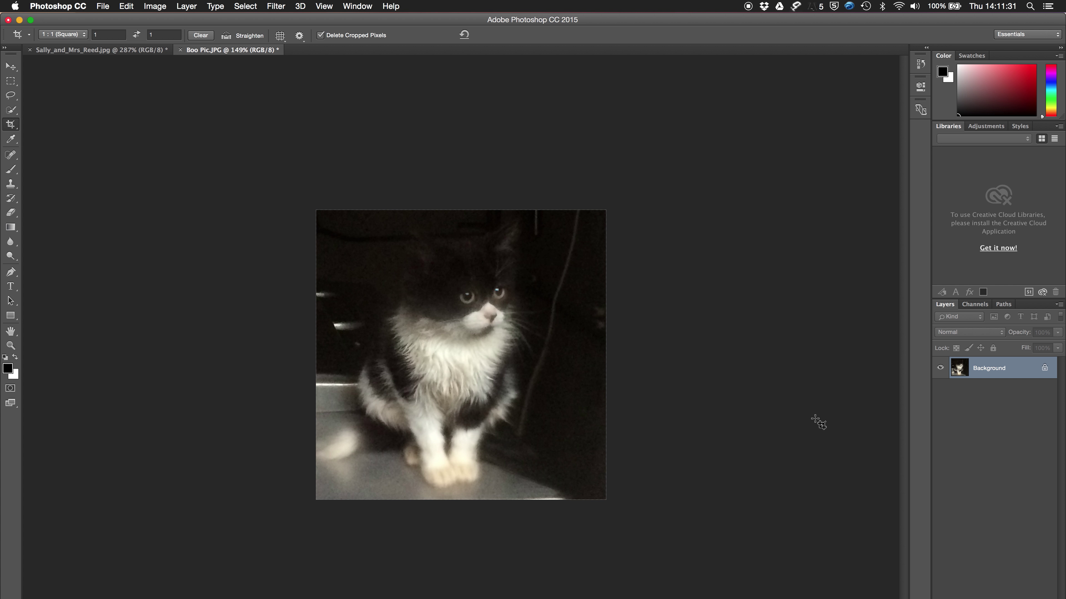
{"action": "scroll", "coordinate": [375, 198], "scroll_direction": "down", "scroll_amount": 2}
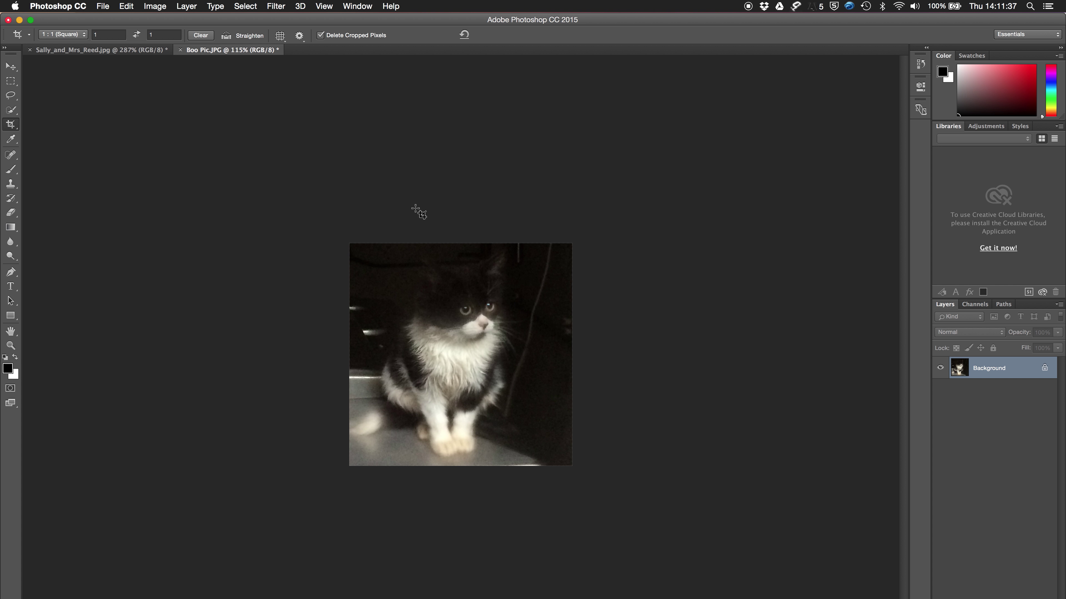
{"action": "scroll", "coordinate": [418, 212], "scroll_direction": "down", "scroll_amount": 2}
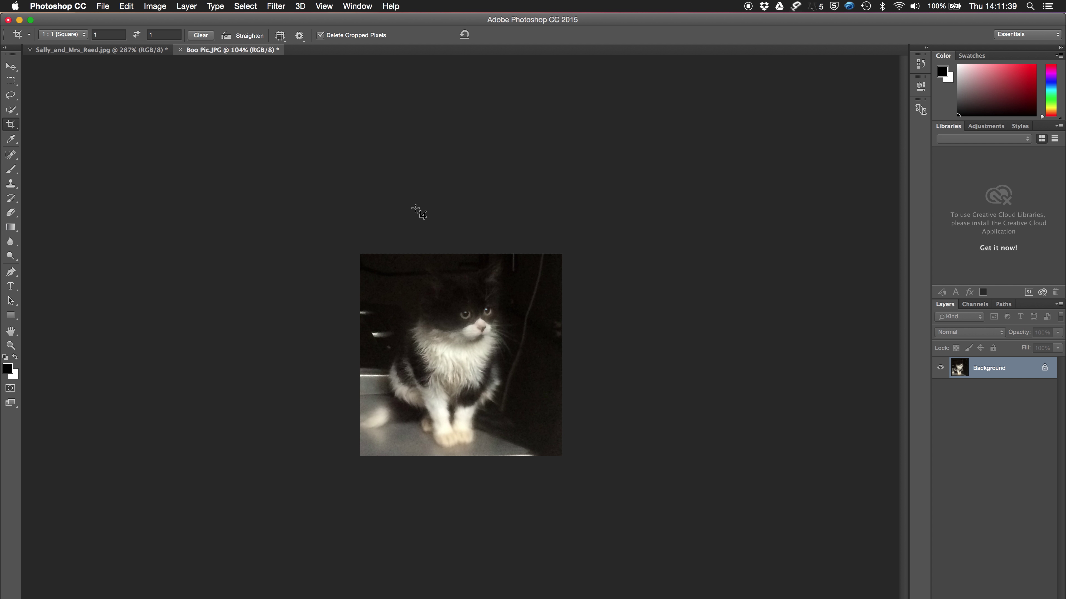
{"action": "scroll", "coordinate": [418, 212], "scroll_direction": "down", "scroll_amount": 1}
{"action": "scroll", "coordinate": [418, 212], "scroll_direction": "down", "scroll_amount": 1}
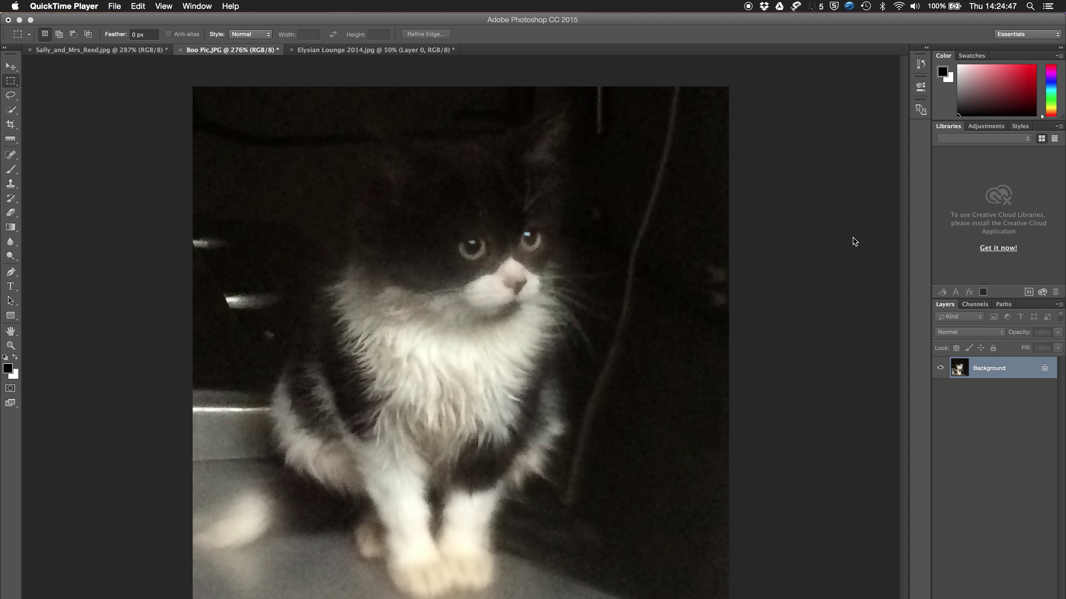
{"action": "left_click", "coordinate": [528, 63]}
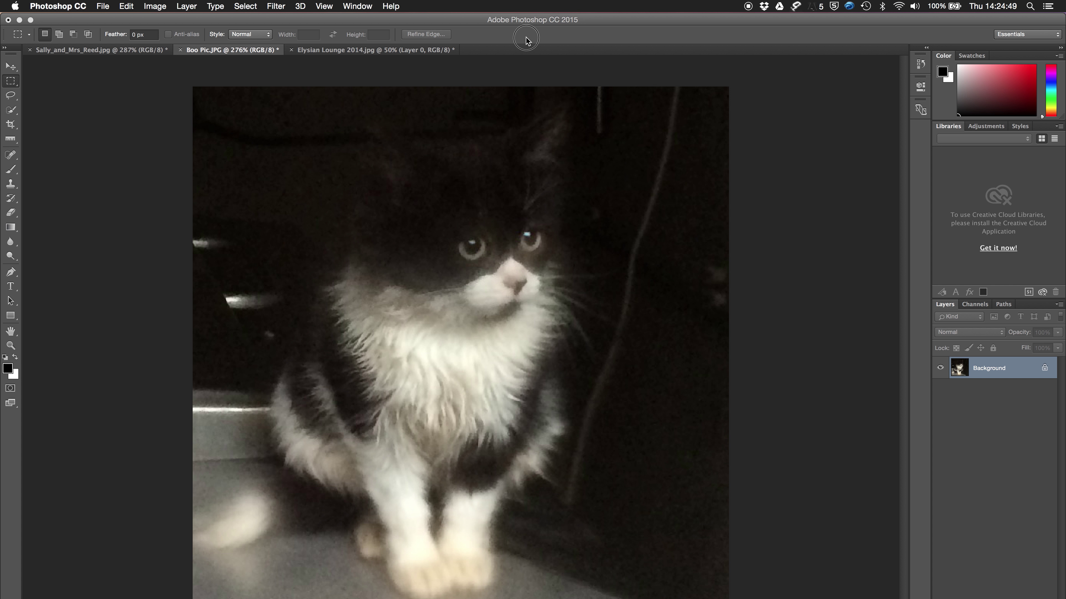
{"action": "left_click", "coordinate": [169, 10]}
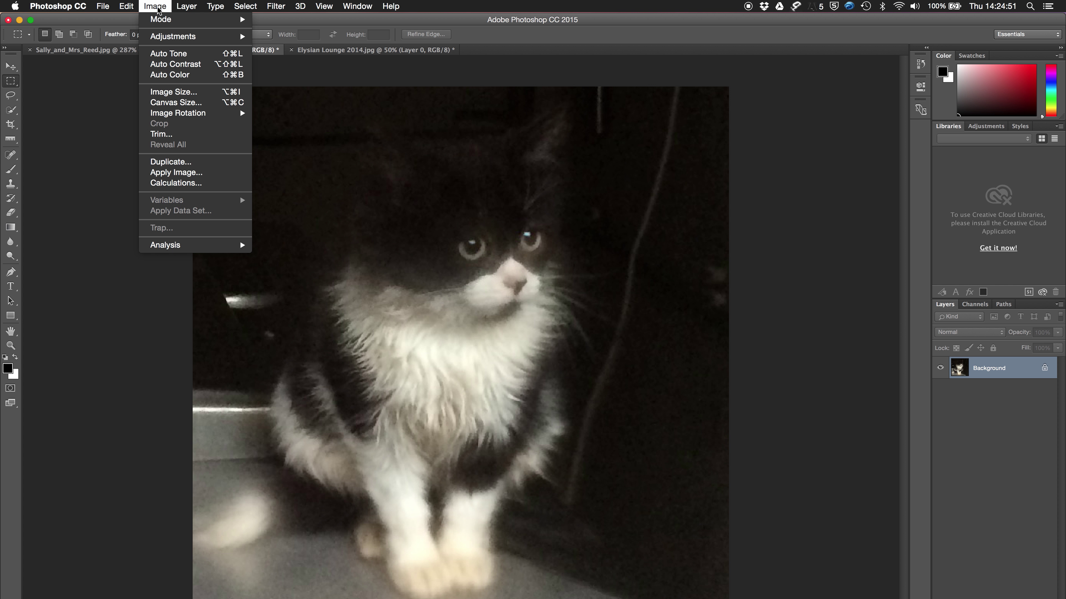
{"action": "left_click", "coordinate": [184, 93]}
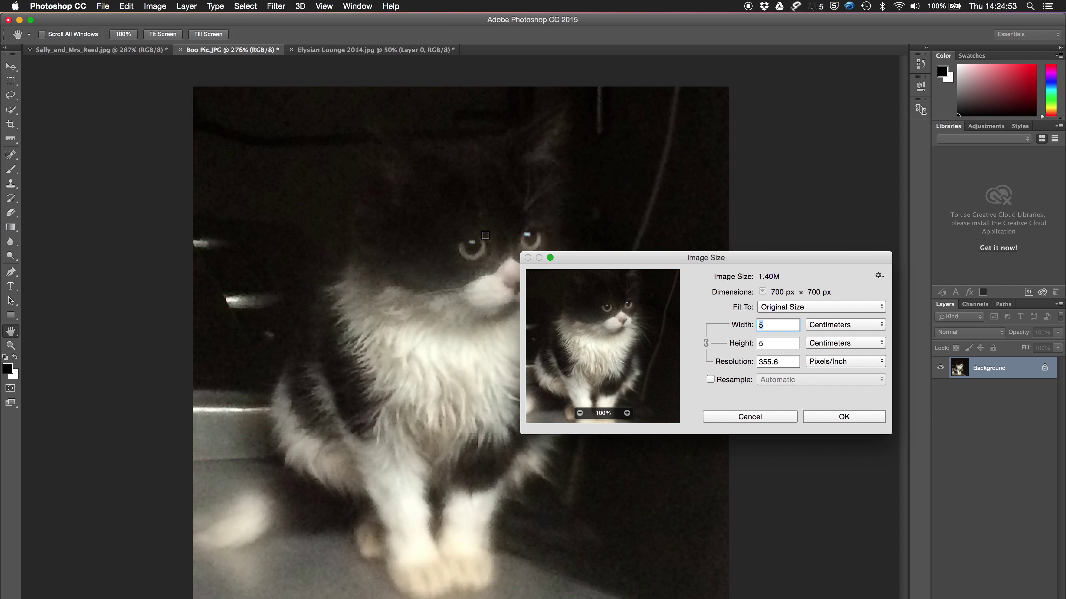
{"action": "left_click", "coordinate": [743, 381]}
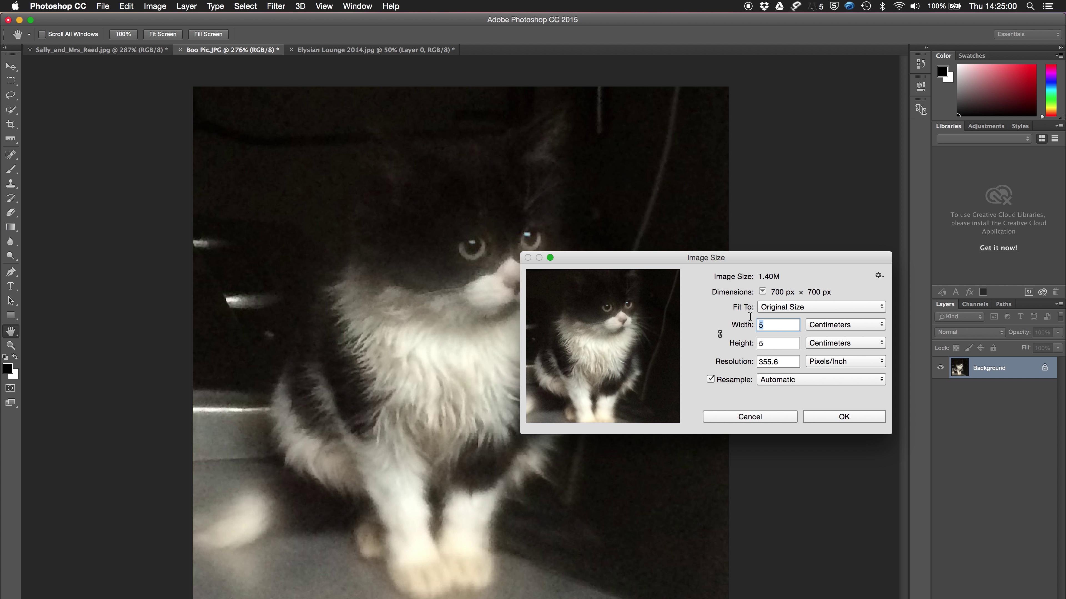
{"action": "type", "text": "1"}
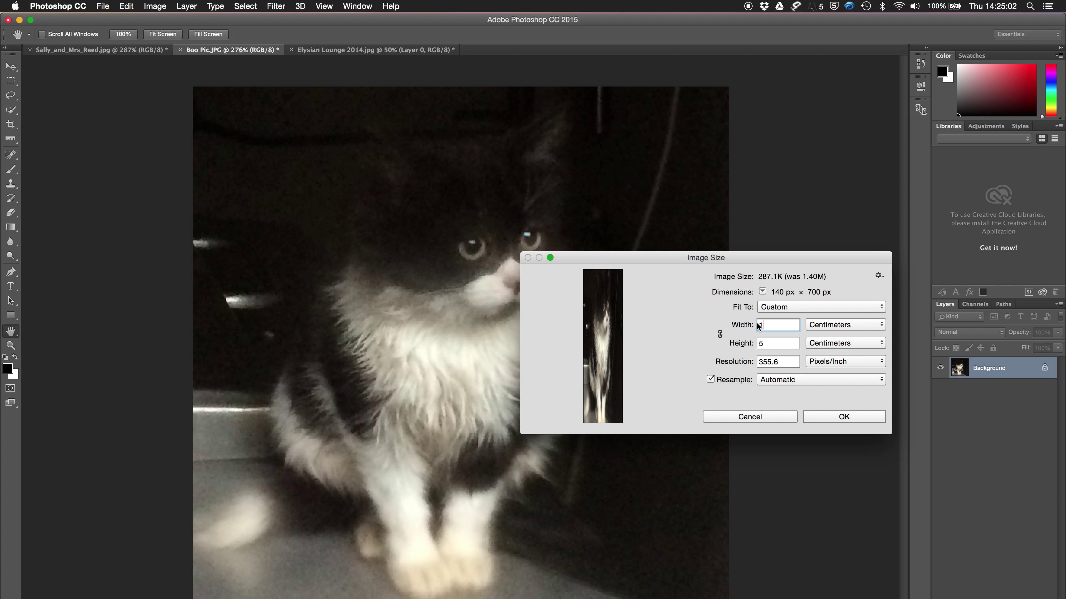
{"action": "left_click", "coordinate": [768, 346]}
{"action": "type", "text": "1"}
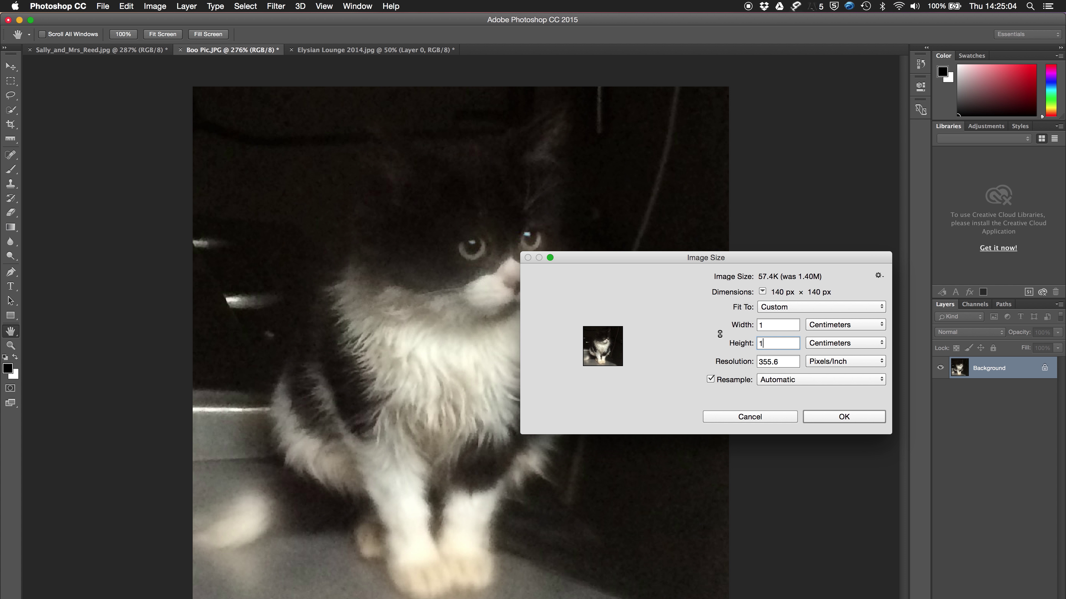
{"action": "left_click", "coordinate": [864, 416]}
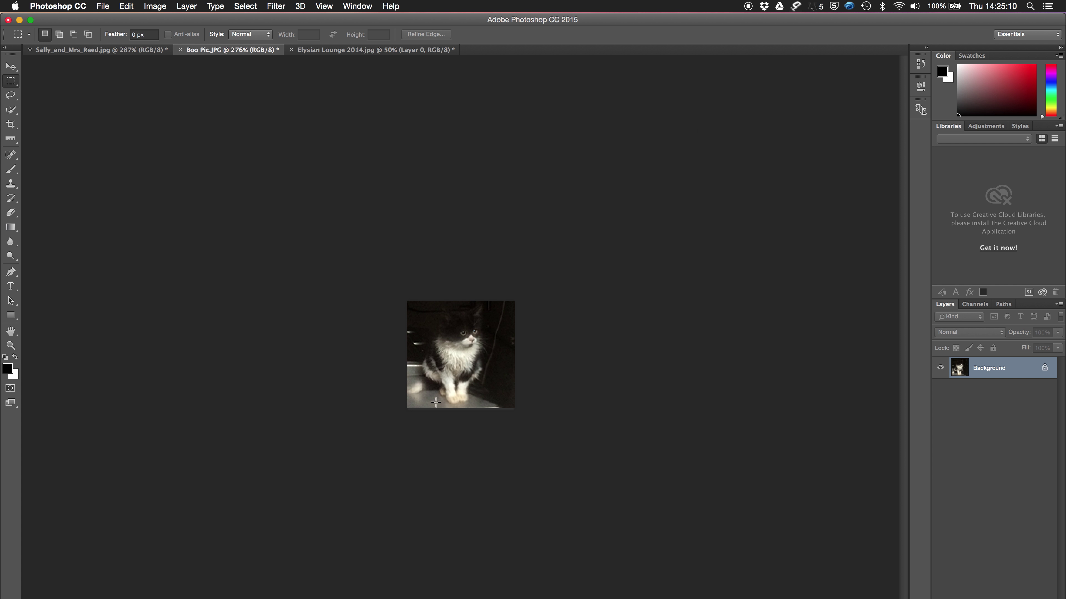
{"action": "scroll", "coordinate": [558, 333], "scroll_direction": "up", "scroll_amount": 10}
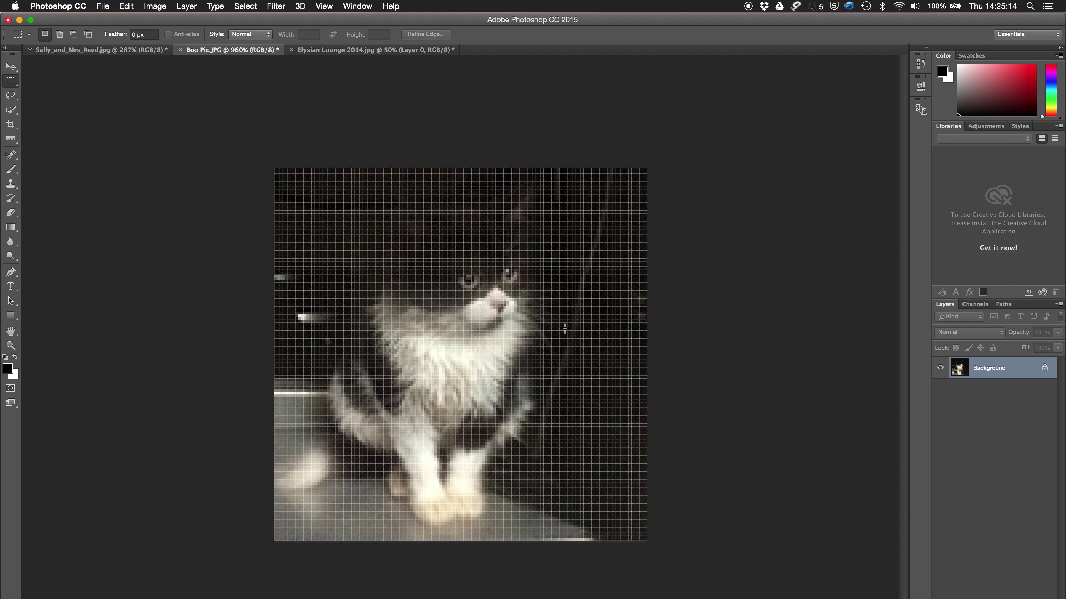
{"action": "scroll", "coordinate": [560, 331], "scroll_direction": "up", "scroll_amount": 6}
{"action": "scroll", "coordinate": [564, 328], "scroll_direction": "up", "scroll_amount": 4}
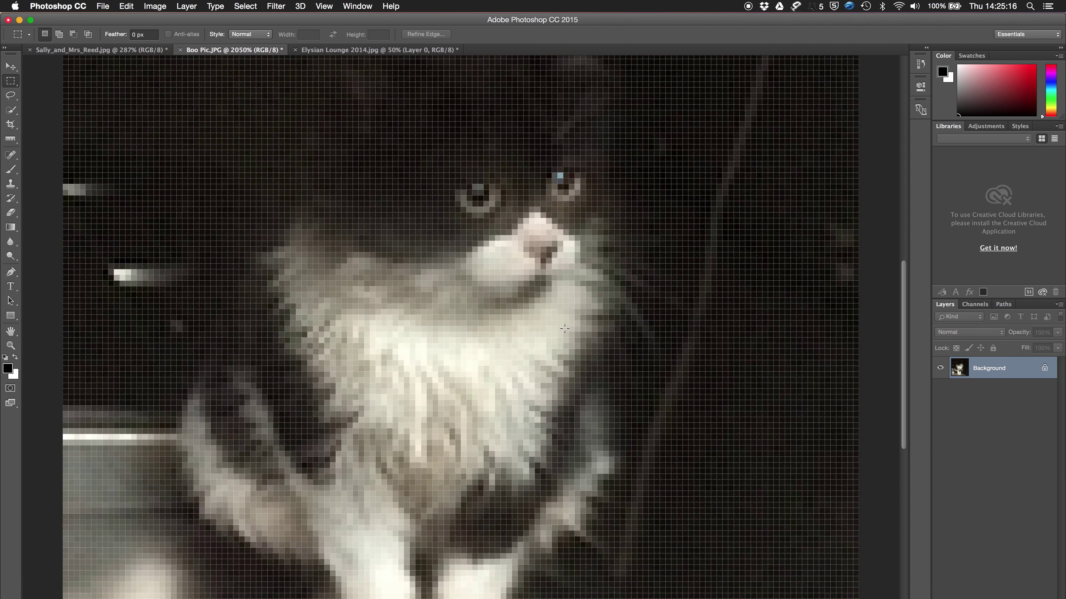
{"action": "scroll", "coordinate": [564, 329], "scroll_direction": "up", "scroll_amount": 3}
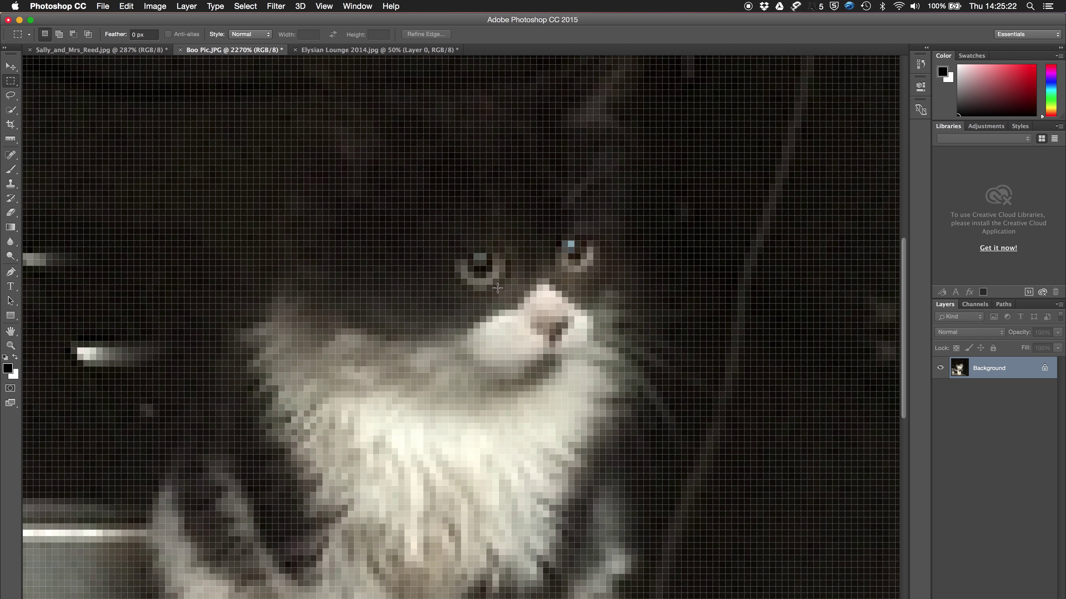
{"action": "scroll", "coordinate": [392, 276], "scroll_direction": "down", "scroll_amount": 5}
{"action": "scroll", "coordinate": [392, 277], "scroll_direction": "down", "scroll_amount": 2}
{"action": "key", "text": "super+equal"}
{"action": "key", "text": "super+equal"}
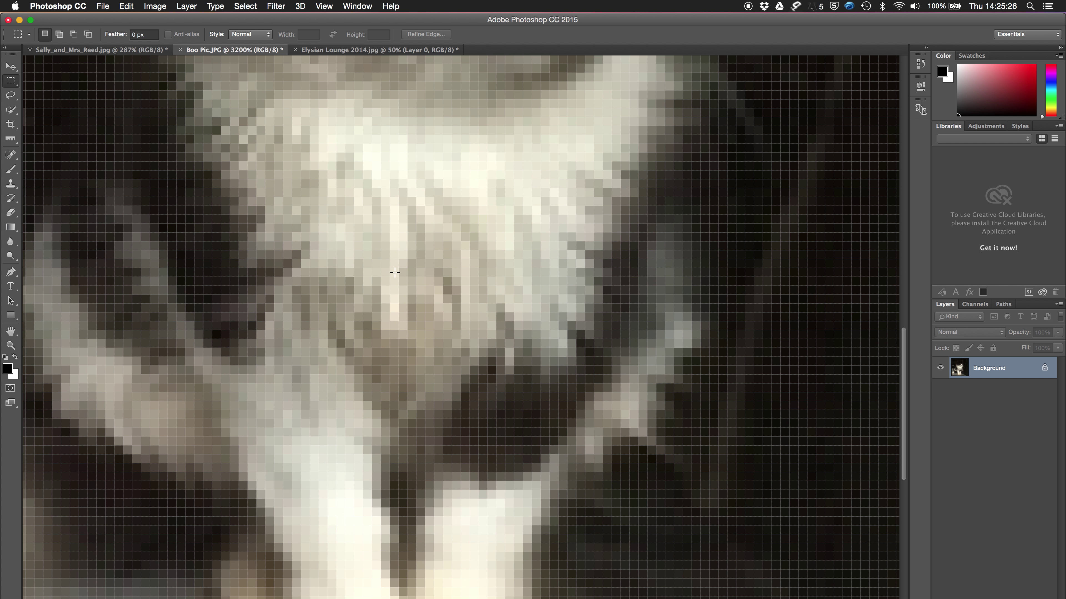
{"action": "scroll", "coordinate": [395, 272], "scroll_direction": "up", "scroll_amount": 8}
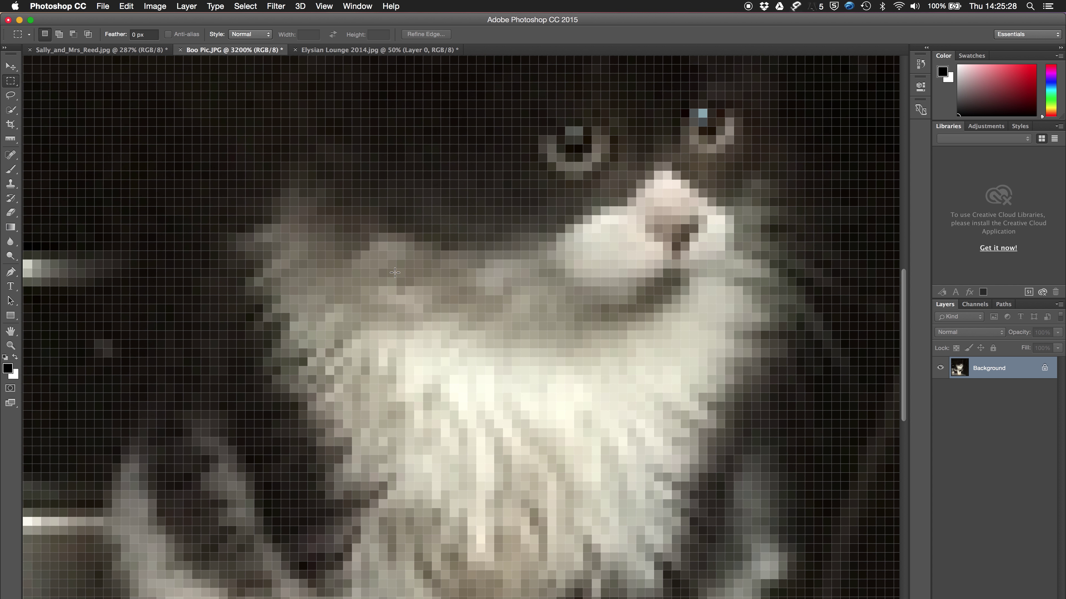
{"action": "scroll", "coordinate": [394, 273], "scroll_direction": "left", "scroll_amount": 4}
{"action": "scroll", "coordinate": [395, 273], "scroll_direction": "up", "scroll_amount": 3}
{"action": "scroll", "coordinate": [394, 273], "scroll_direction": "right", "scroll_amount": 8}
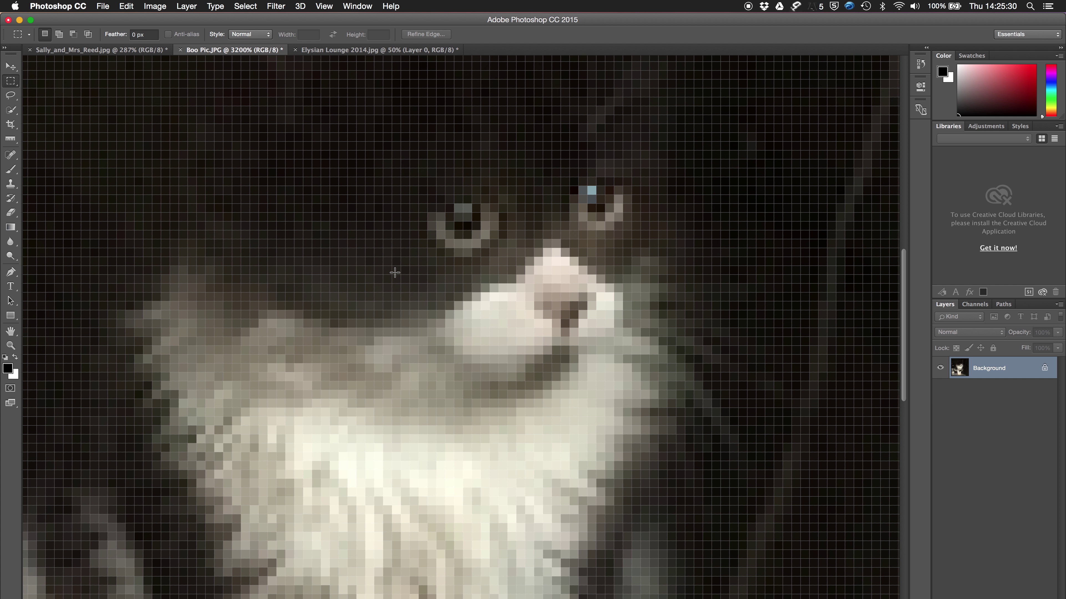
{"action": "scroll", "coordinate": [394, 273], "scroll_direction": "right", "scroll_amount": 1}
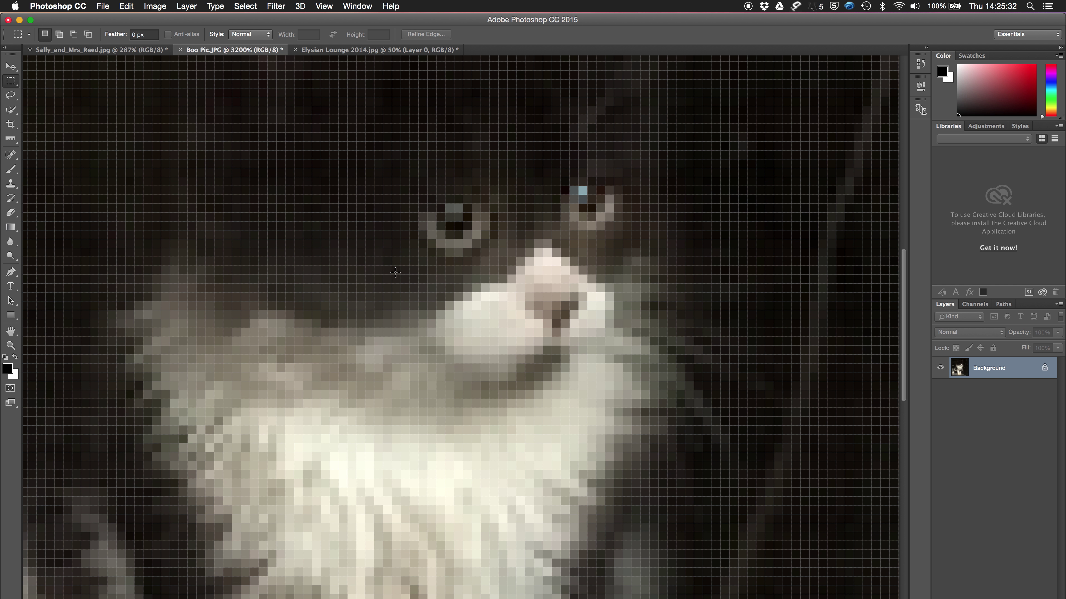
{"action": "scroll", "coordinate": [395, 273], "scroll_direction": "down", "scroll_amount": 10}
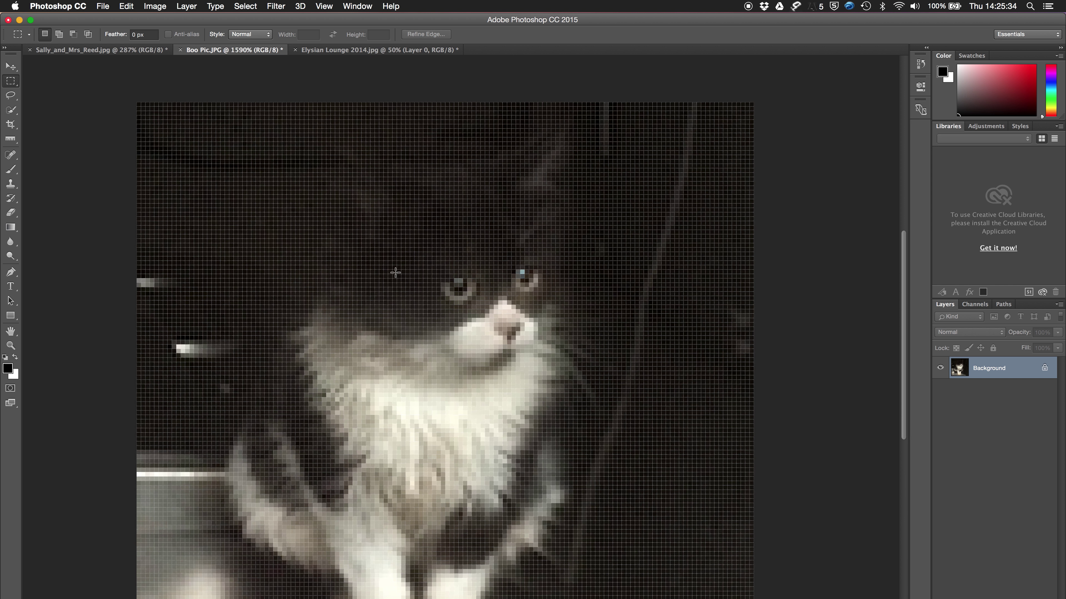
{"action": "scroll", "coordinate": [395, 272], "scroll_direction": "down", "scroll_amount": 6}
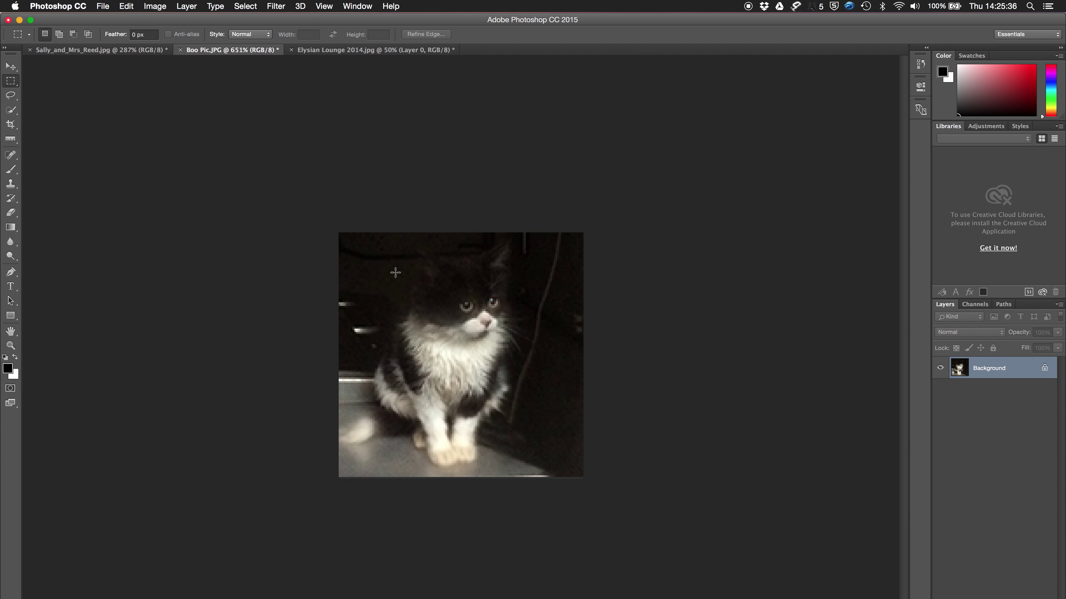
{"action": "scroll", "coordinate": [621, 314], "scroll_direction": "down", "scroll_amount": 4}
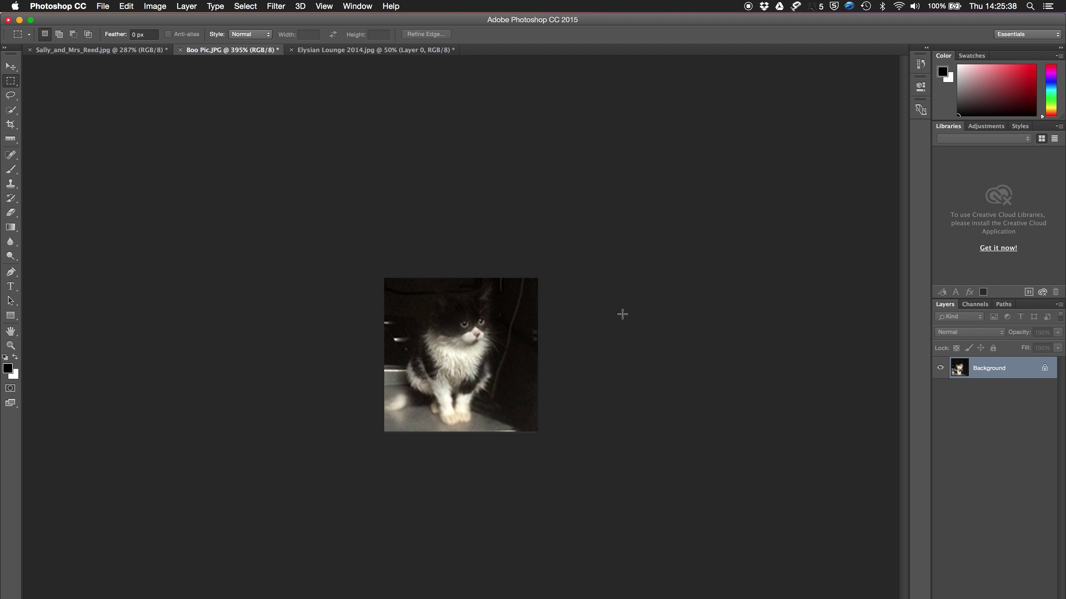
{"action": "scroll", "coordinate": [622, 314], "scroll_direction": "down", "scroll_amount": 4}
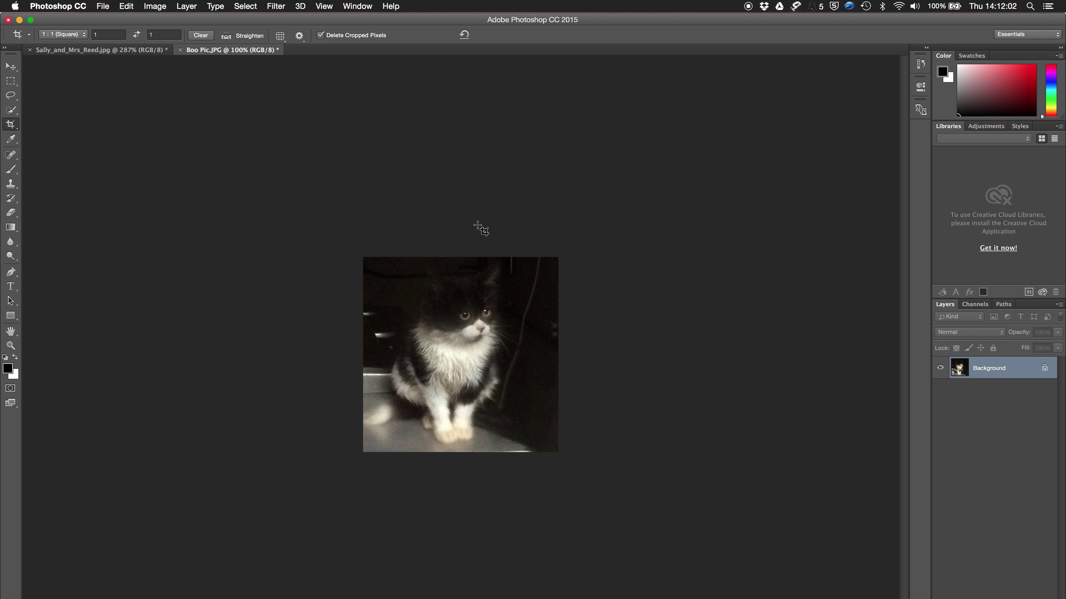
Open Elysian Lounge 2014.jpg from the Desktop and select the Rectangular Marquee tool.
{"action": "left_click", "coordinate": [108, 4]}
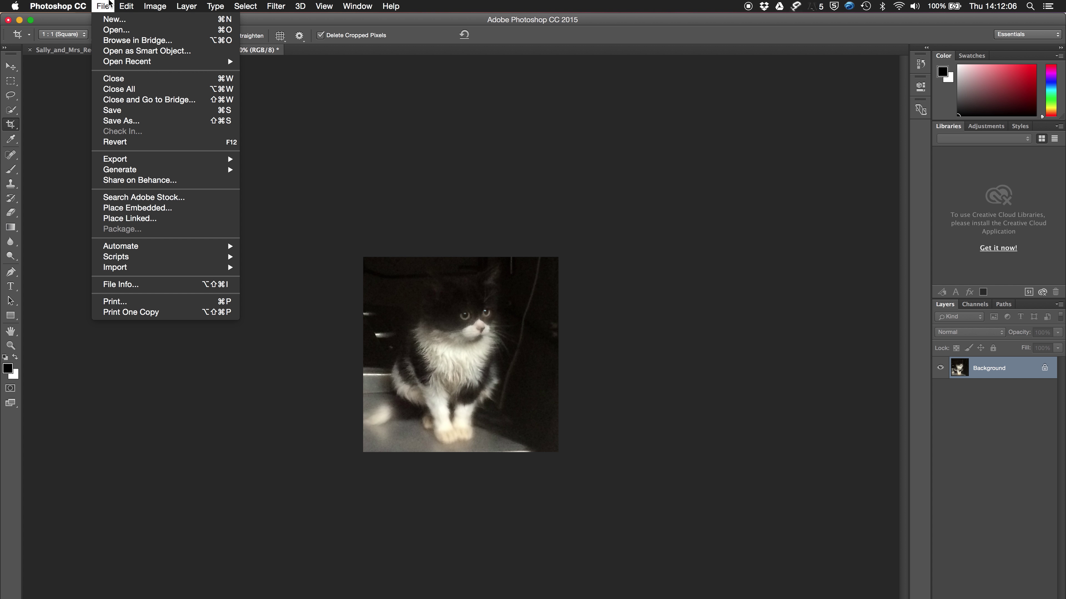
{"action": "left_click", "coordinate": [123, 29]}
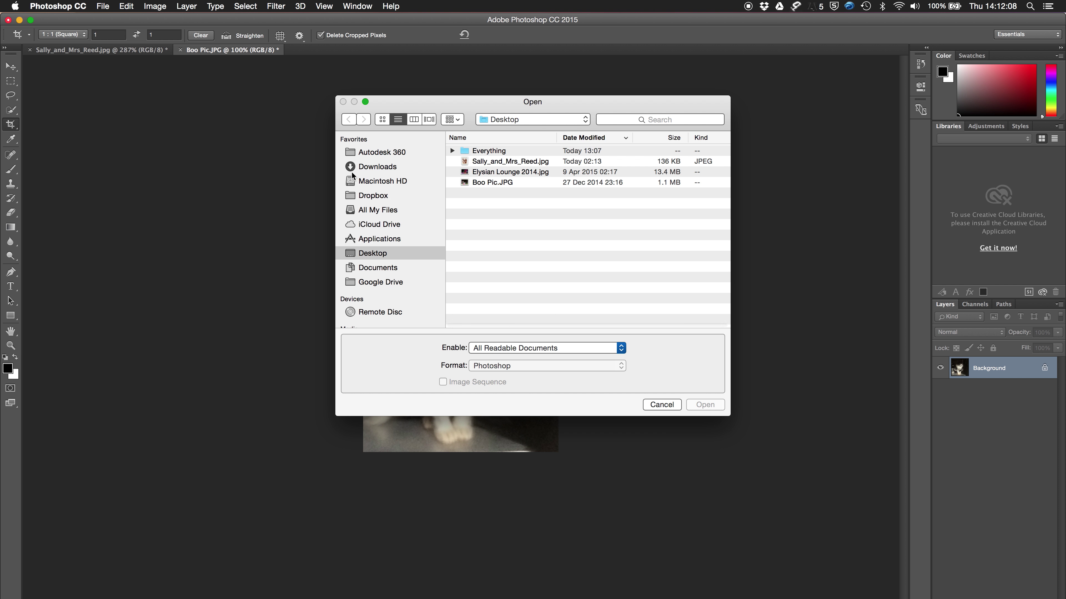
{"action": "left_click", "coordinate": [508, 176]}
{"action": "left_click", "coordinate": [698, 407]}
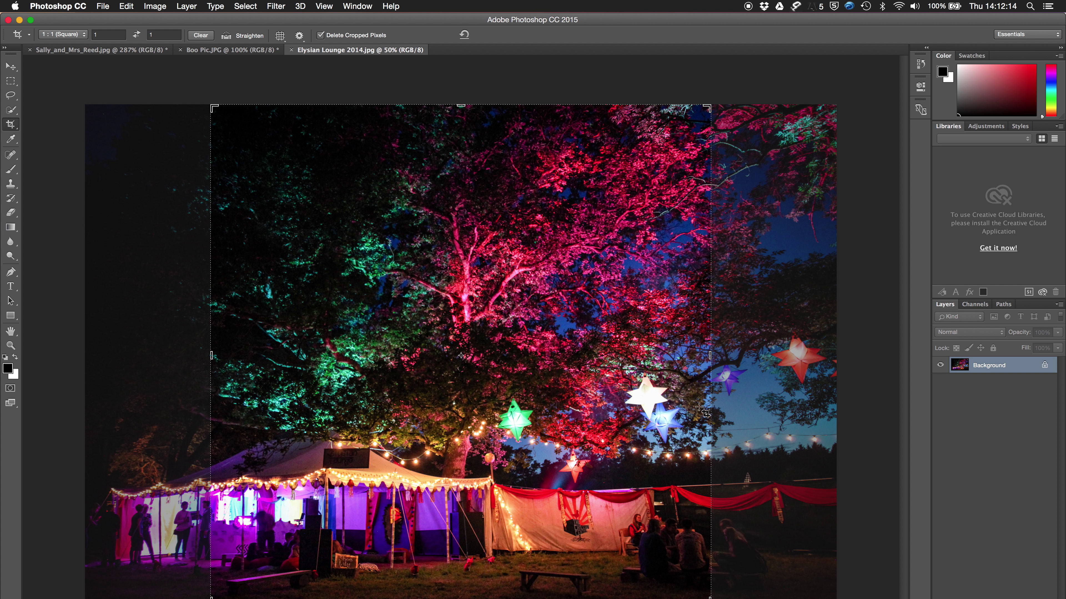
{"action": "left_click", "coordinate": [11, 81]}
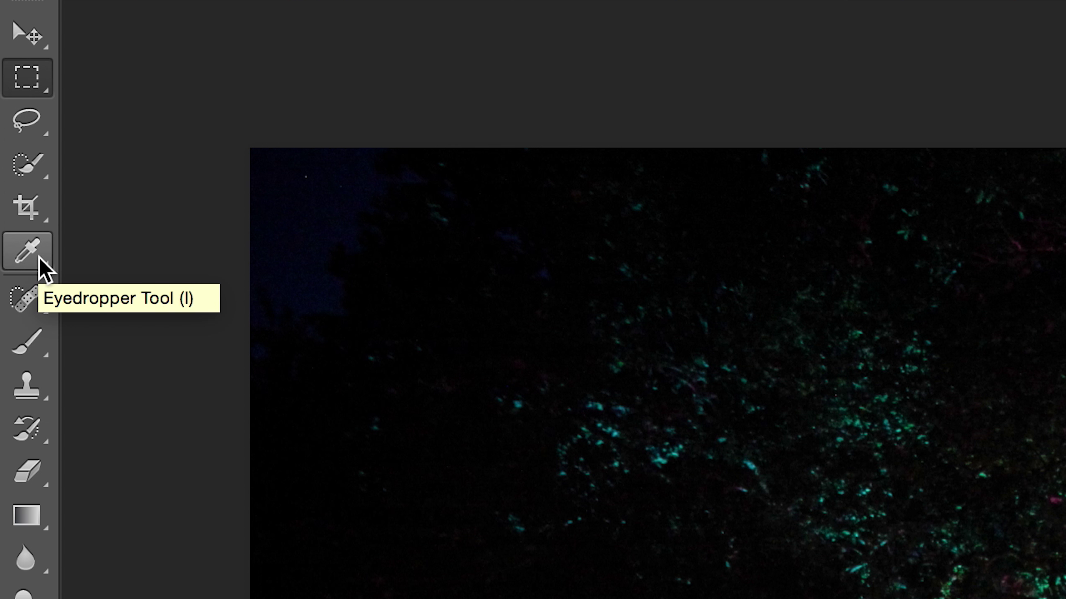
Switch from the Eyedropper tool group to the Ruler Tool.
{"action": "left_click", "coordinate": [40, 259]}
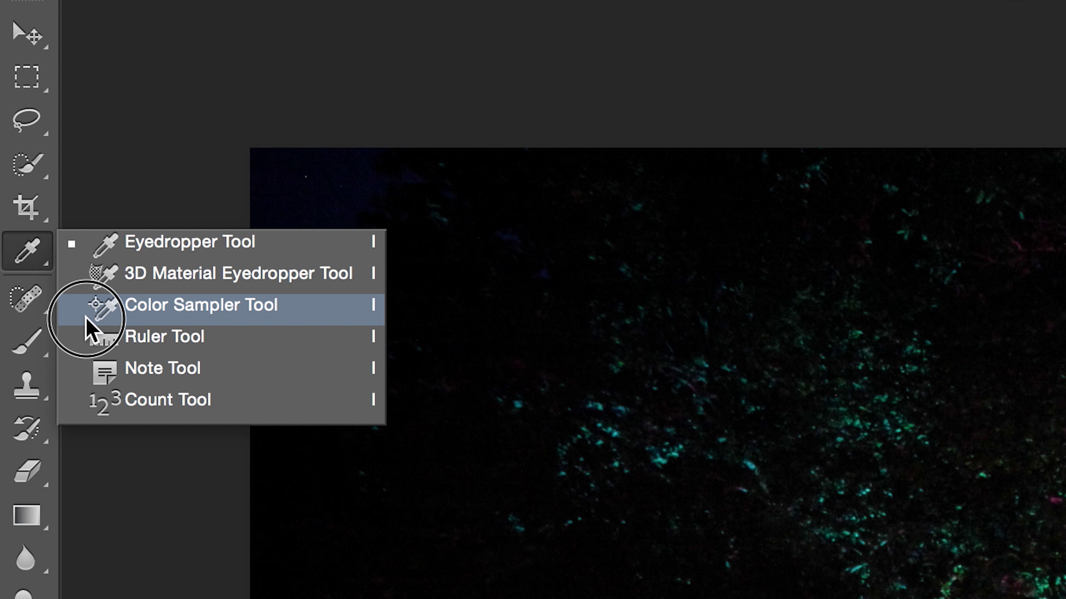
{"action": "left_click", "coordinate": [91, 349]}
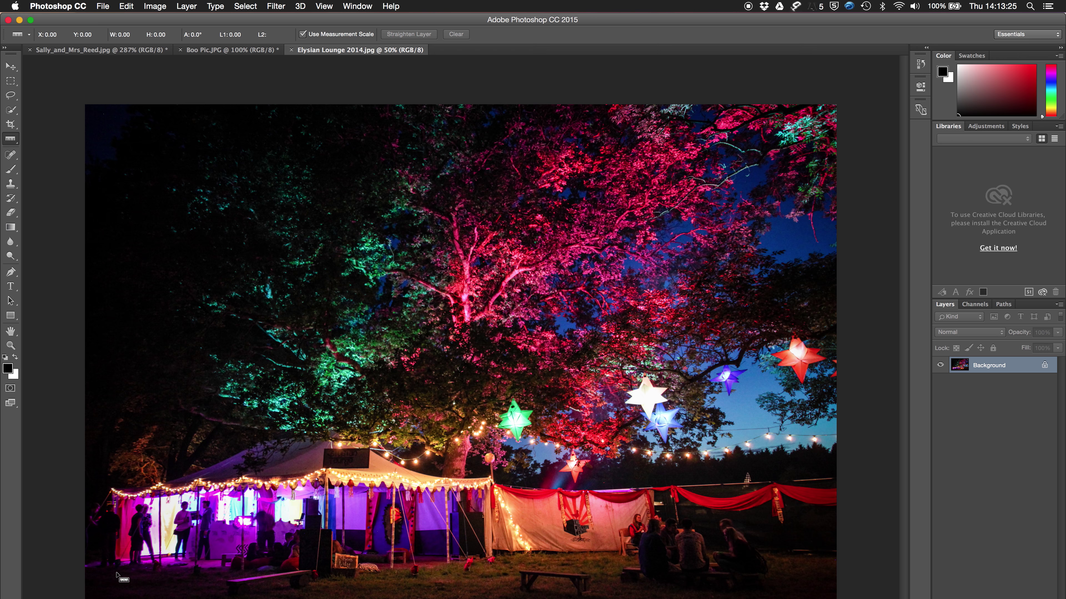
Draw a ruler line along the ground near the bottom, reading 1.6° and length 5185.80.
{"action": "left_click_drag", "start_coordinate": [117, 573], "coordinate": [837, 553]}
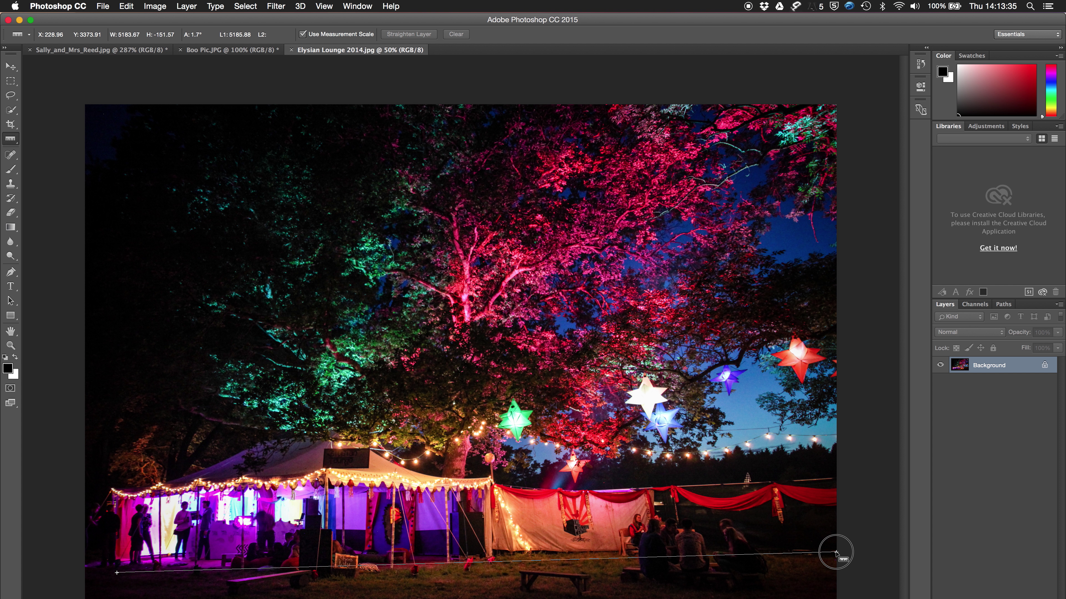
{"action": "left_click_drag", "start_coordinate": [836, 552], "coordinate": [836, 553]}
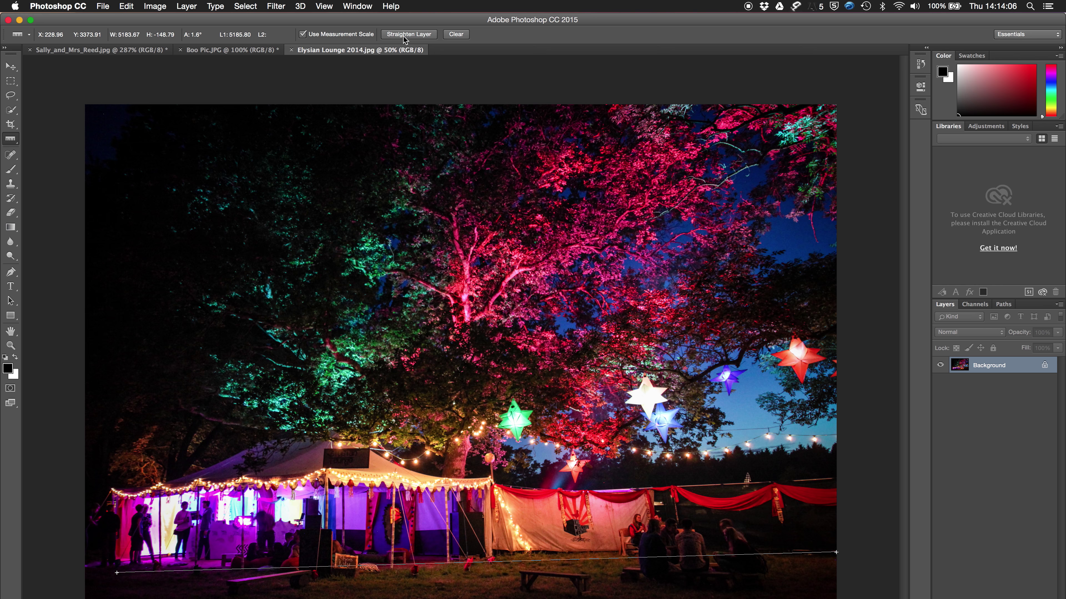
Straighten the photo as Layer 0 along the measured 1.6° line.
{"action": "left_click", "coordinate": [403, 36]}
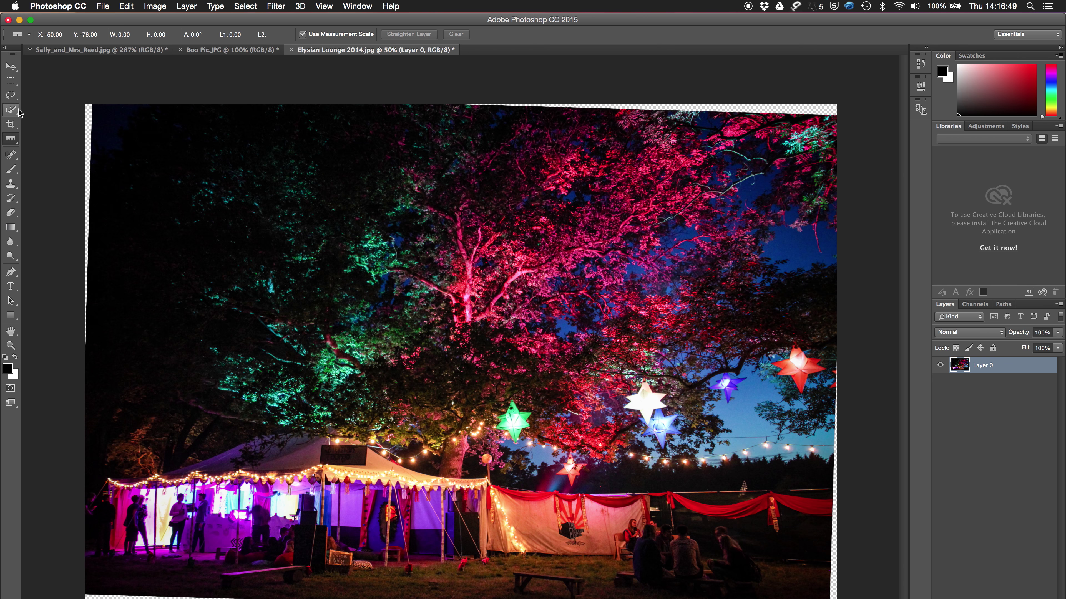
Clear the 1:1 crop ratio and stretch the crop frame to 114.36 × 75.40 cm.
{"action": "left_click", "coordinate": [12, 125]}
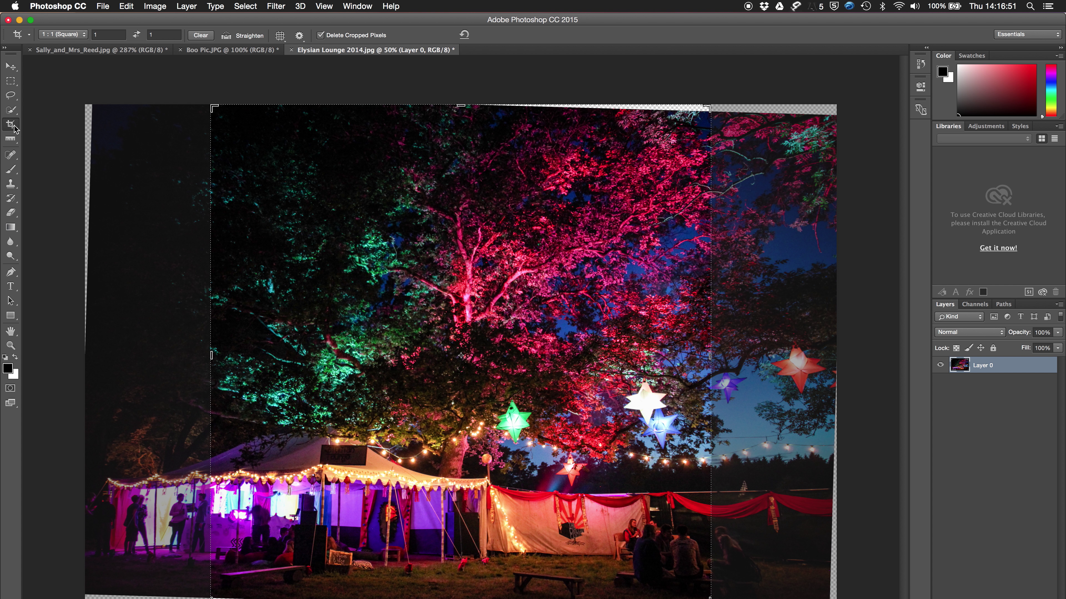
{"action": "left_click", "coordinate": [69, 39]}
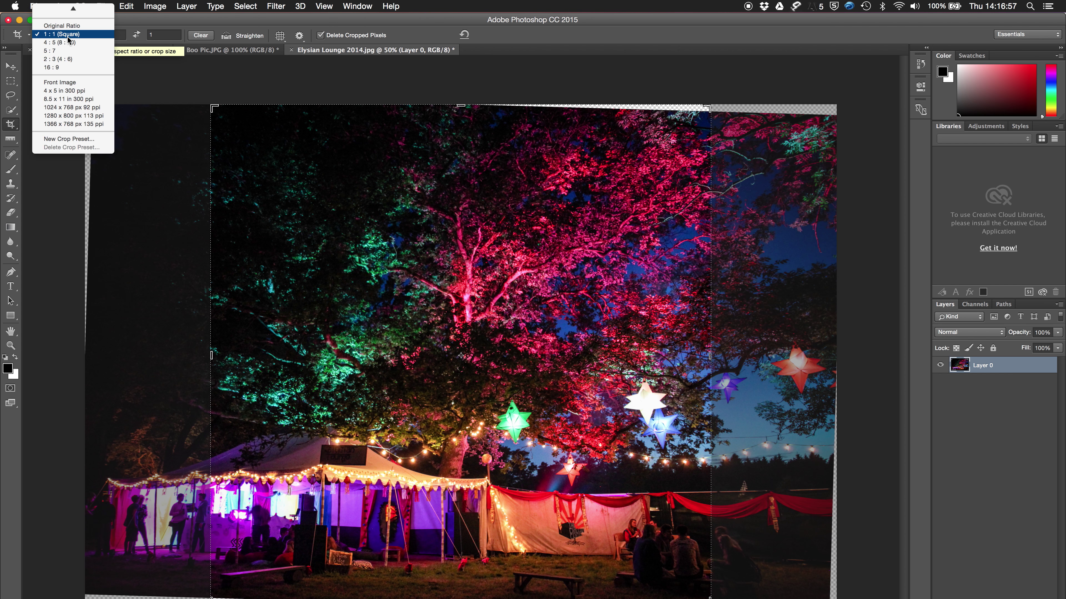
{"action": "left_click", "coordinate": [69, 12]}
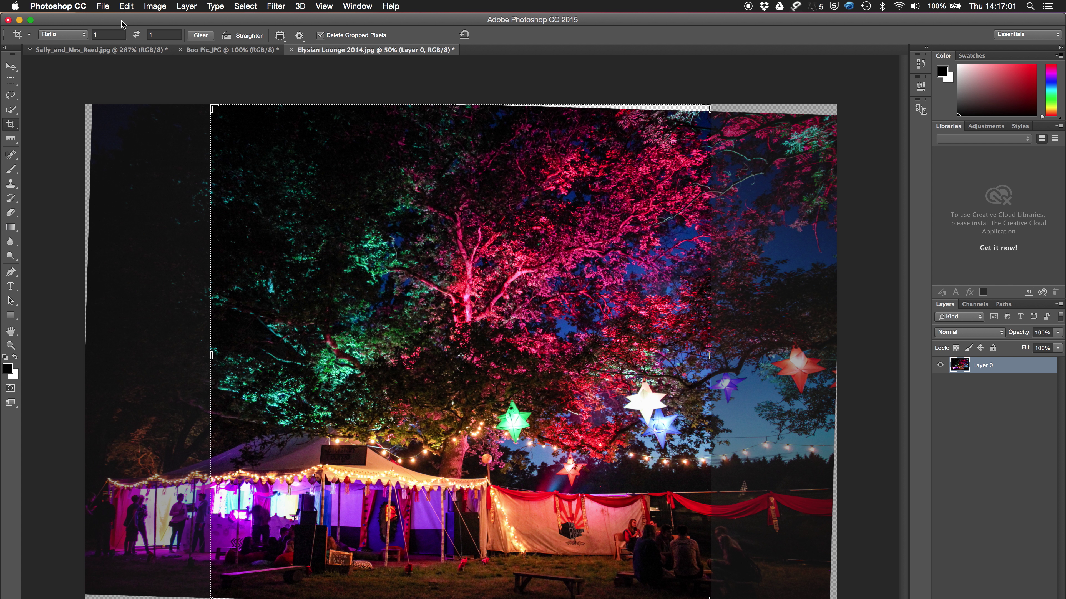
{"action": "left_click", "coordinate": [211, 36]}
{"action": "left_click_drag", "start_coordinate": [213, 108], "coordinate": [172, 122]}
{"action": "left_click_drag", "start_coordinate": [753, 120], "coordinate": [821, 110]}
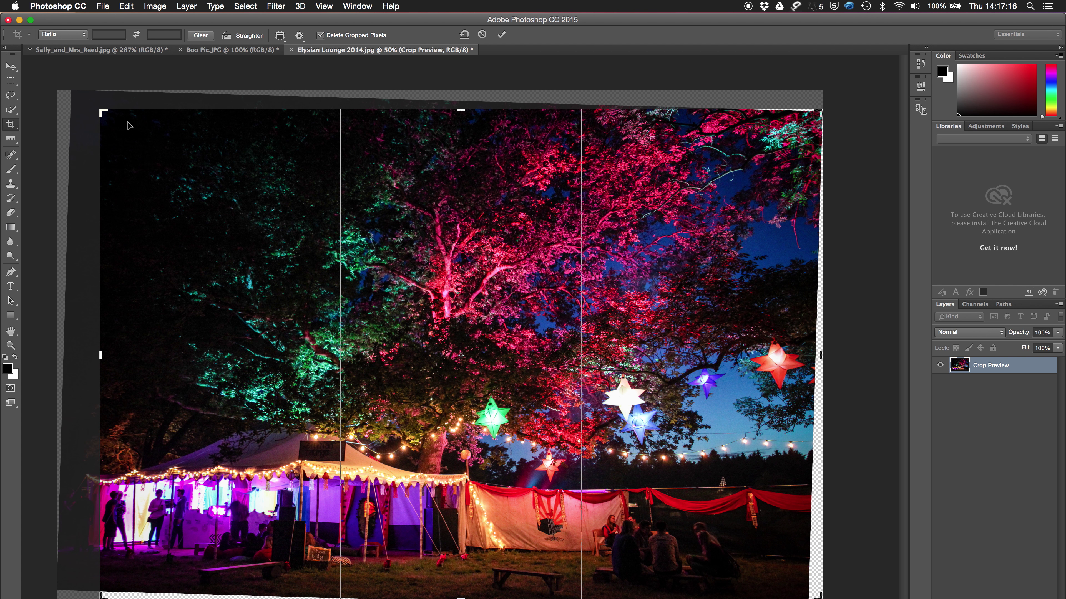
{"action": "left_click_drag", "start_coordinate": [94, 108], "coordinate": [88, 110]}
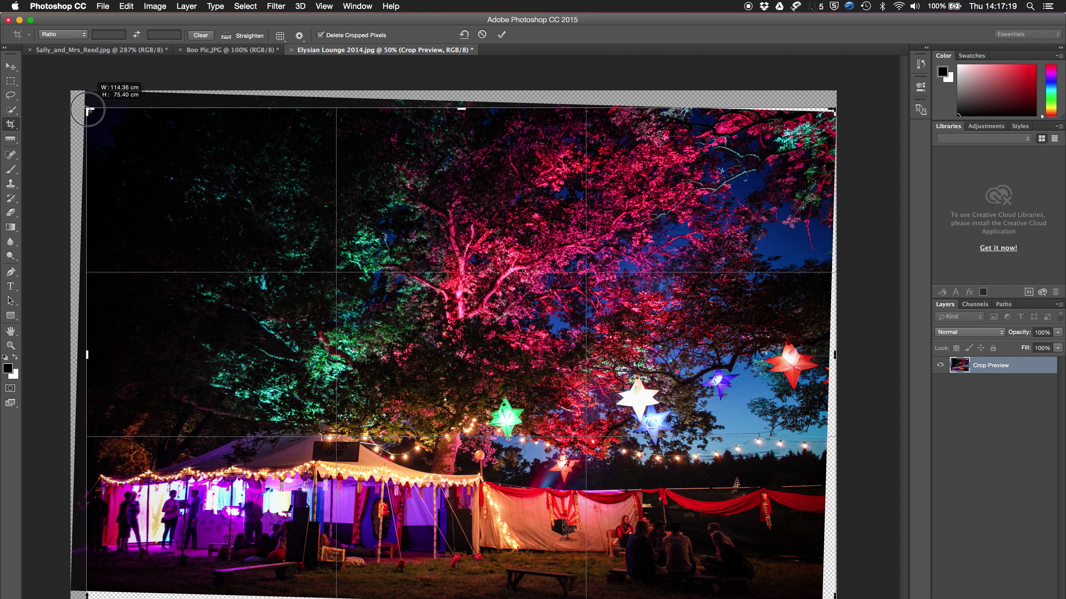
Commit the 114.36 × 75.40 cm crop on the straightened photo.
{"action": "key", "text": "Return"}
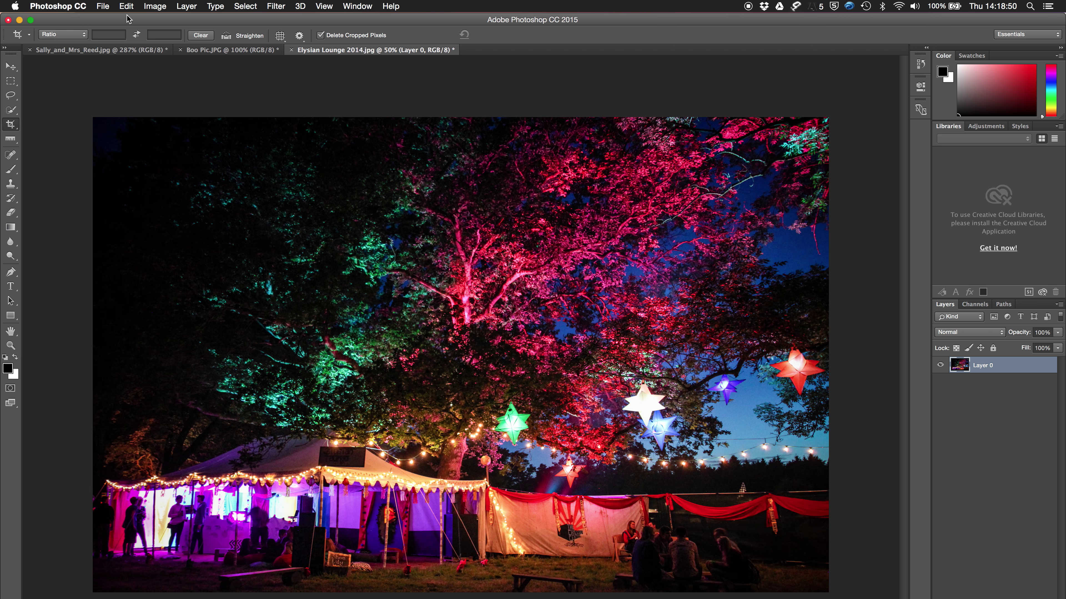
Drag a new, tighter crop box that trims the photo's top-left margin.
{"action": "left_click_drag", "start_coordinate": [93, 117], "coordinate": [120, 149]}
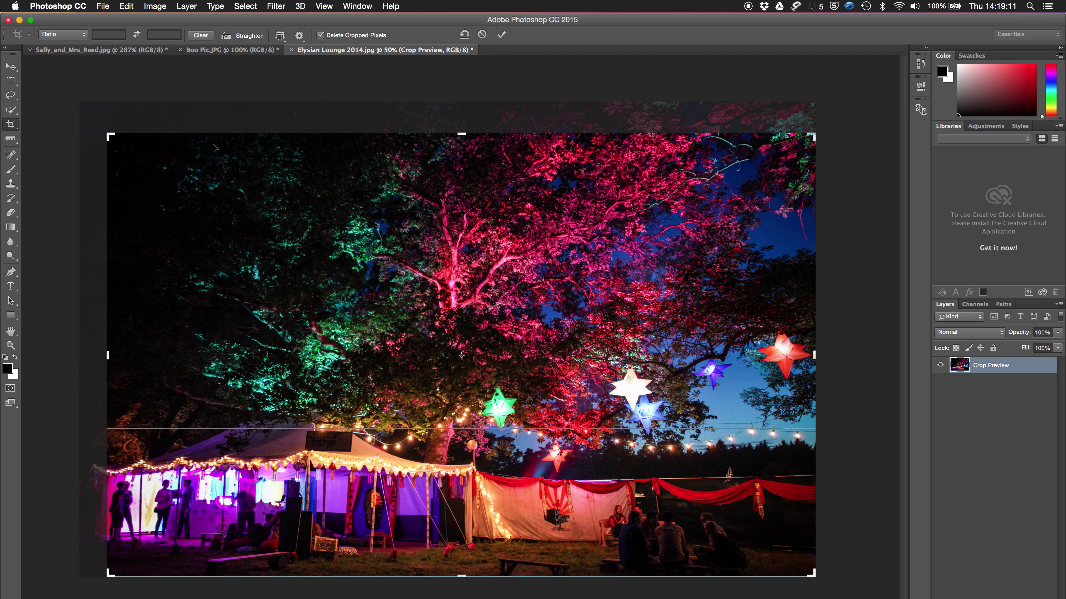